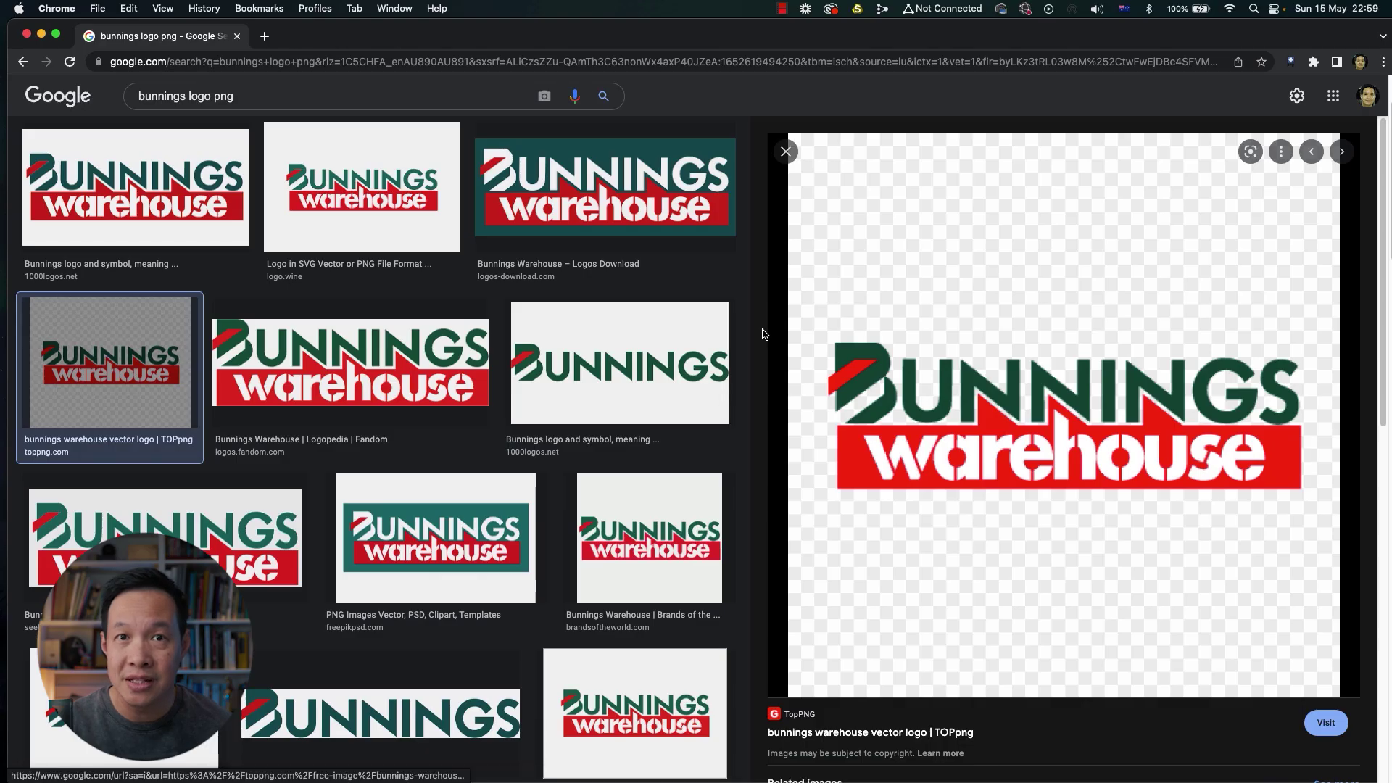
# Open the Bunnings logo result's source page from Google Images
pyautogui.click(1096, 258)
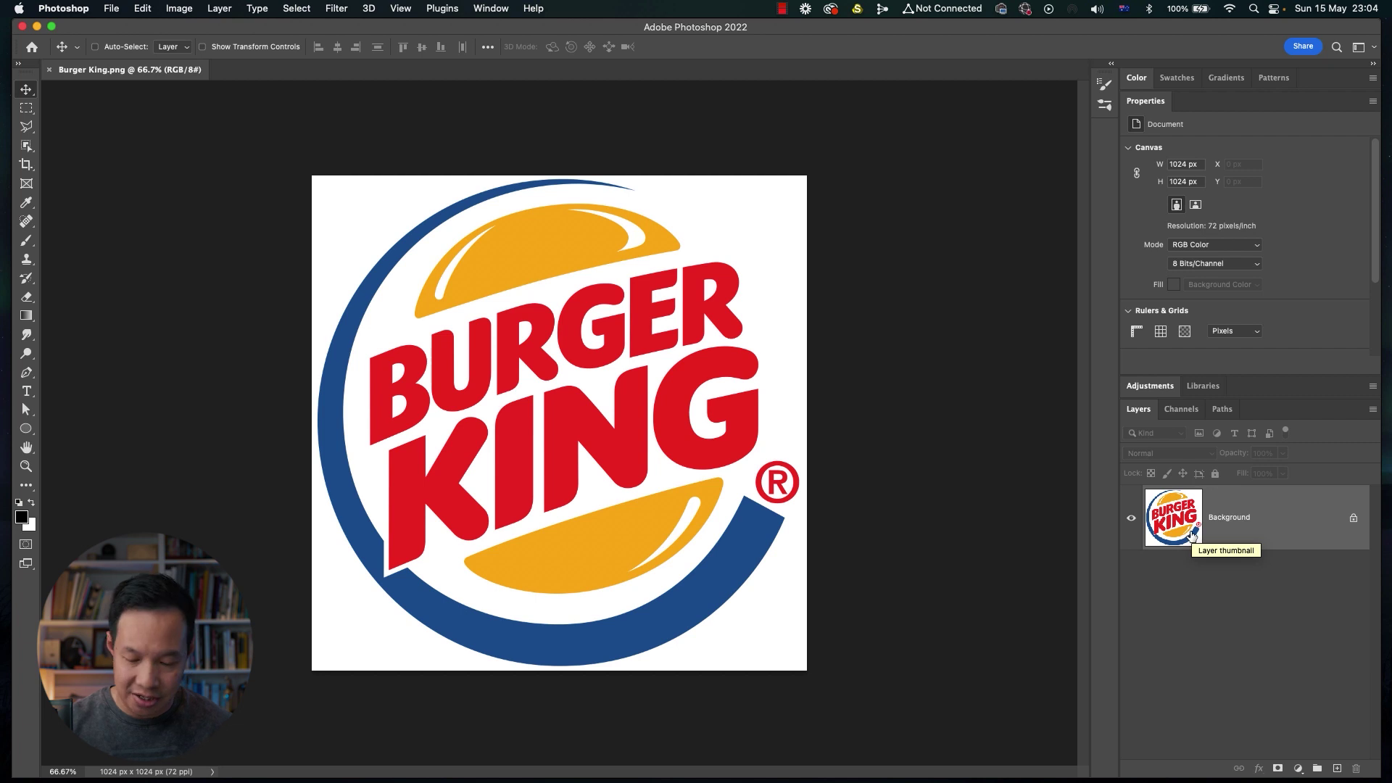
# Duplicate Background as Layer 1, hide the original, and paste the logo into a new layer mask
pyautogui.press('super+j')
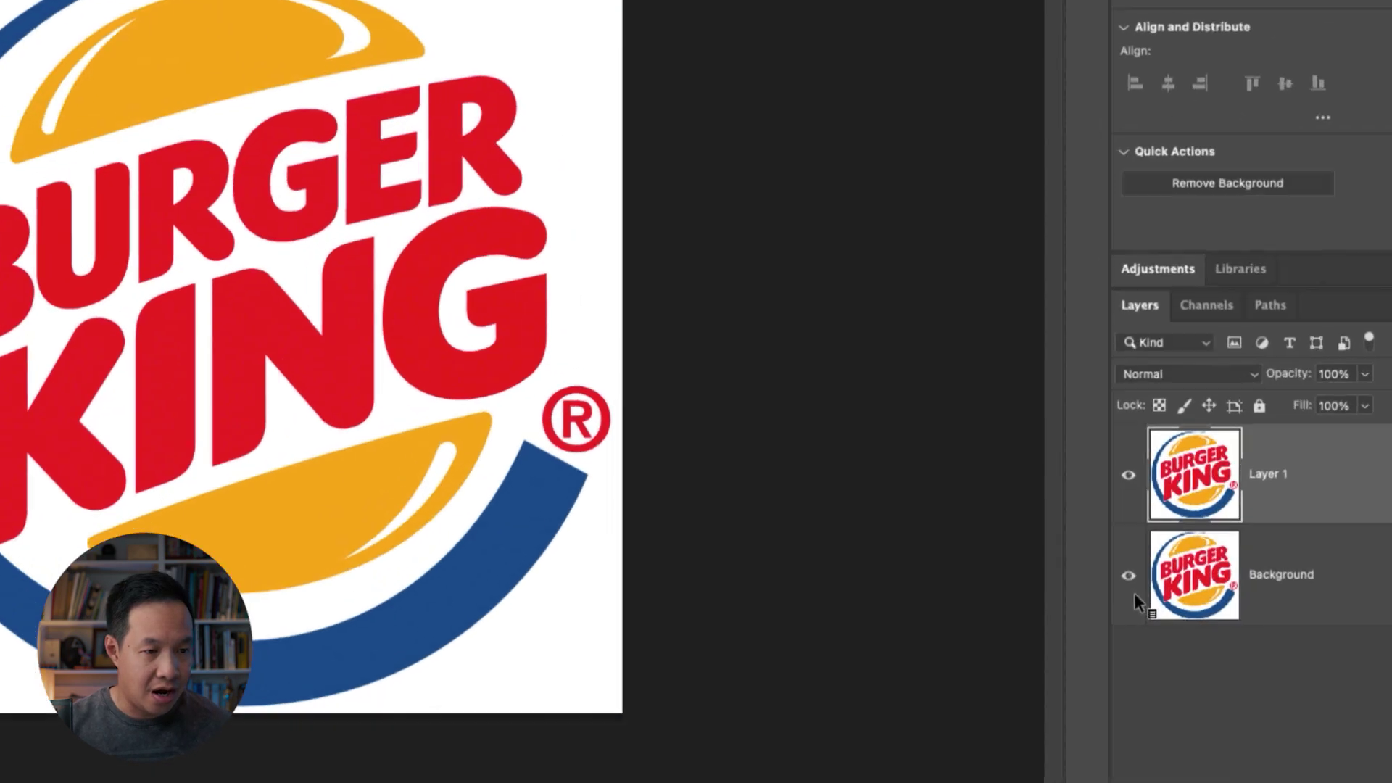
pyautogui.click(1131, 582)
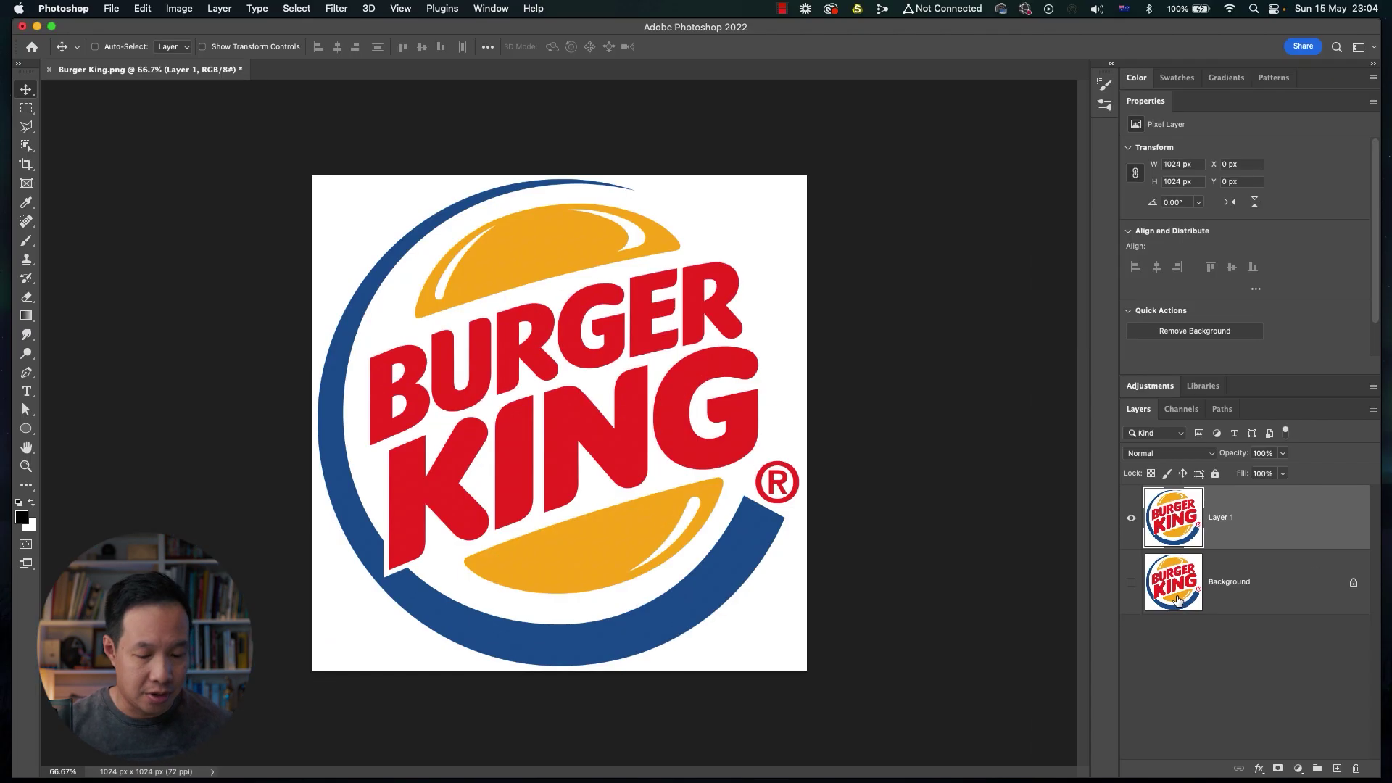
pyautogui.press('super+a')
pyautogui.press('super+c')
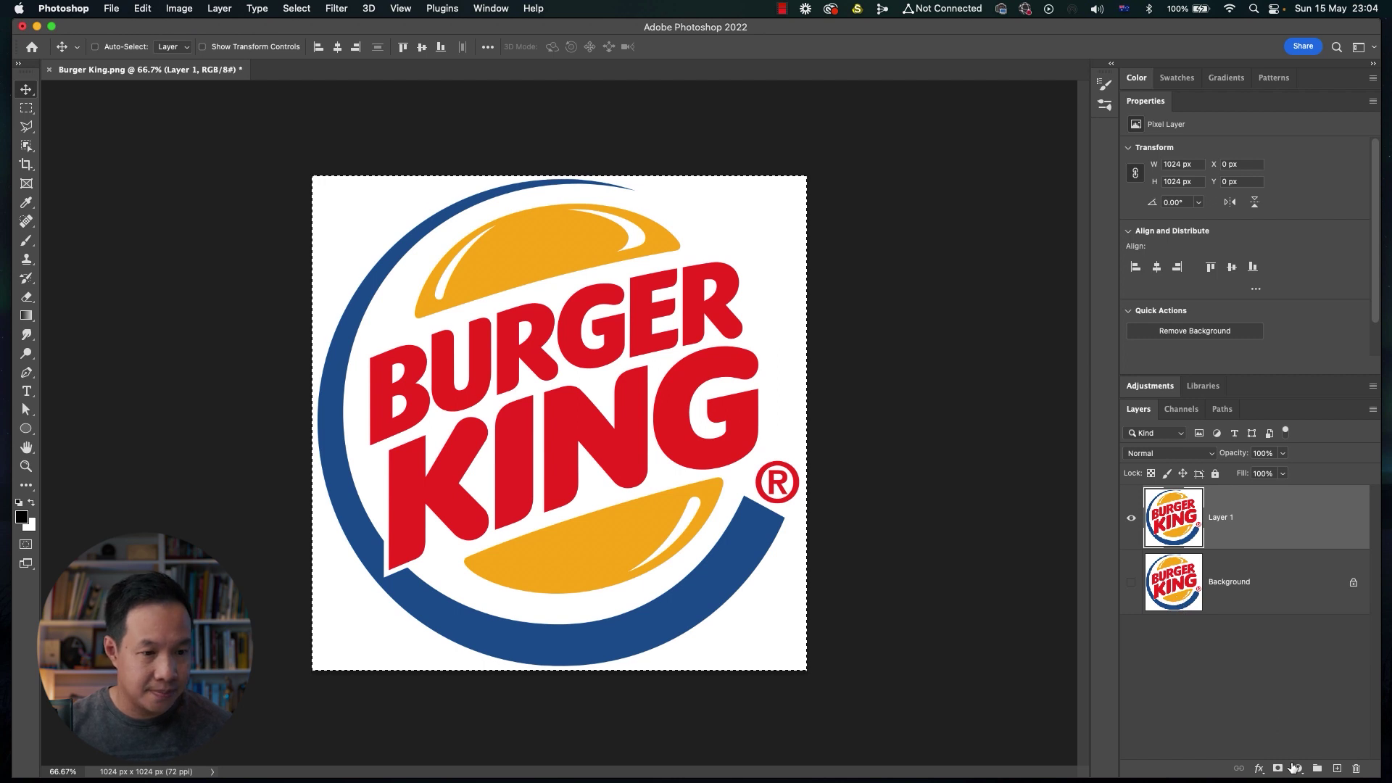
pyautogui.click(1278, 768)
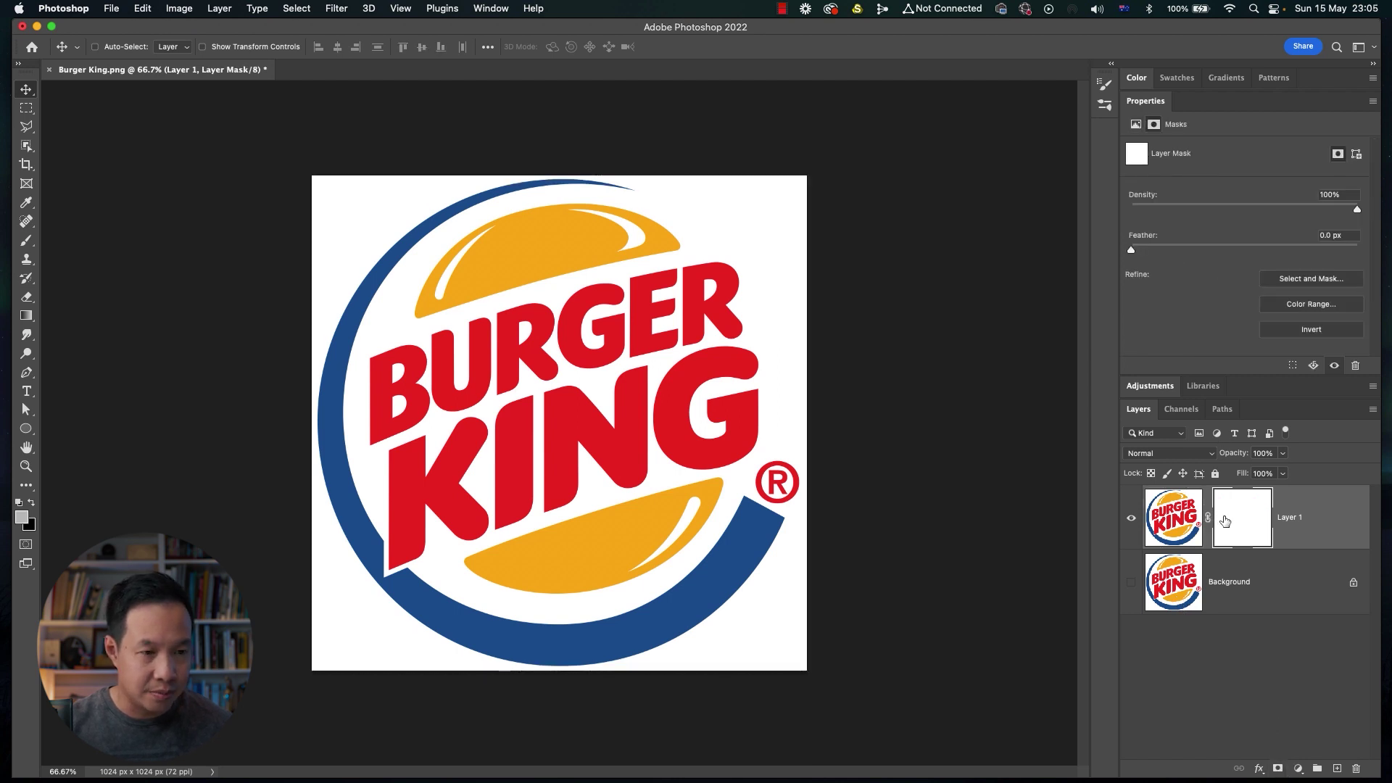
pyautogui.keyDown('alt'); pyautogui.click(1231, 534); pyautogui.keyUp('alt')
pyautogui.press('super+v')
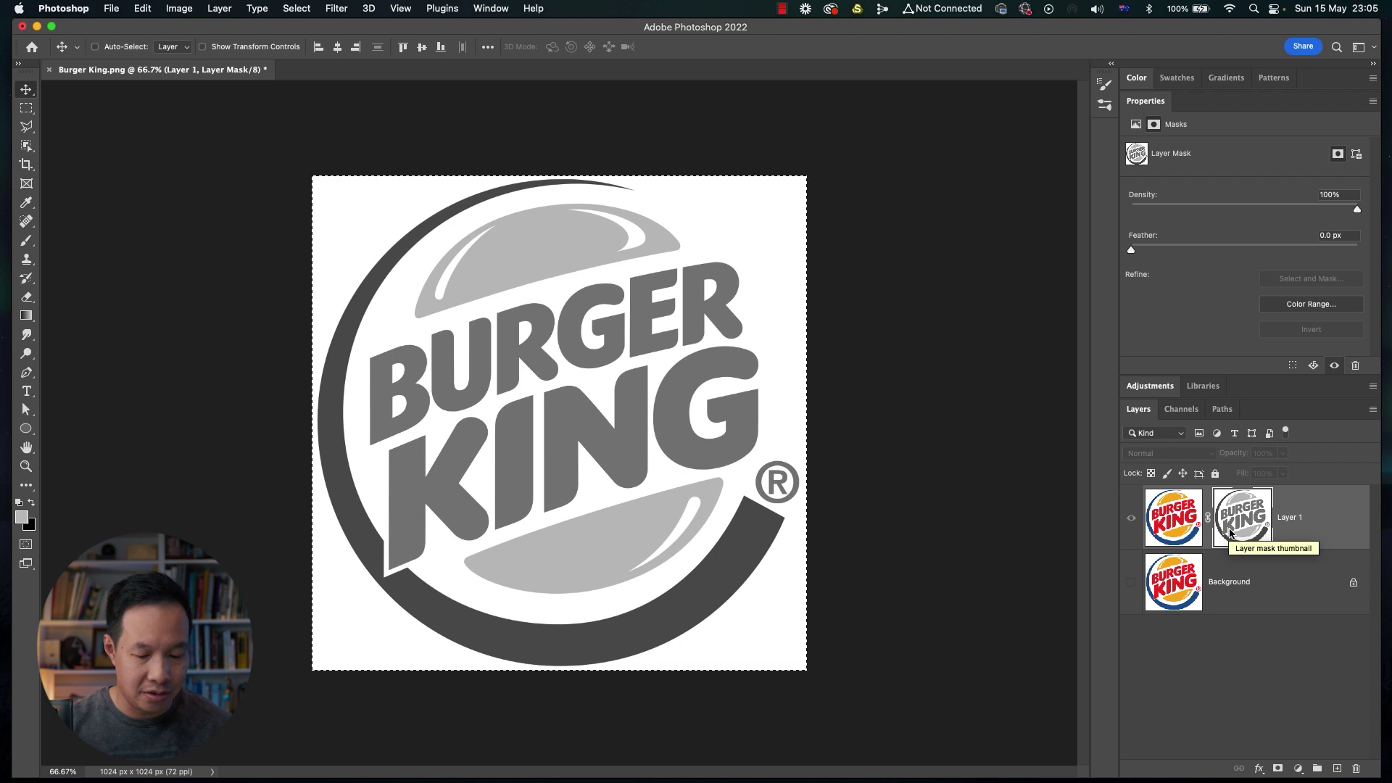
# Boost the mask's contrast with a Levels black point sampled from the bun, then invert it
pyautogui.press('super+l')
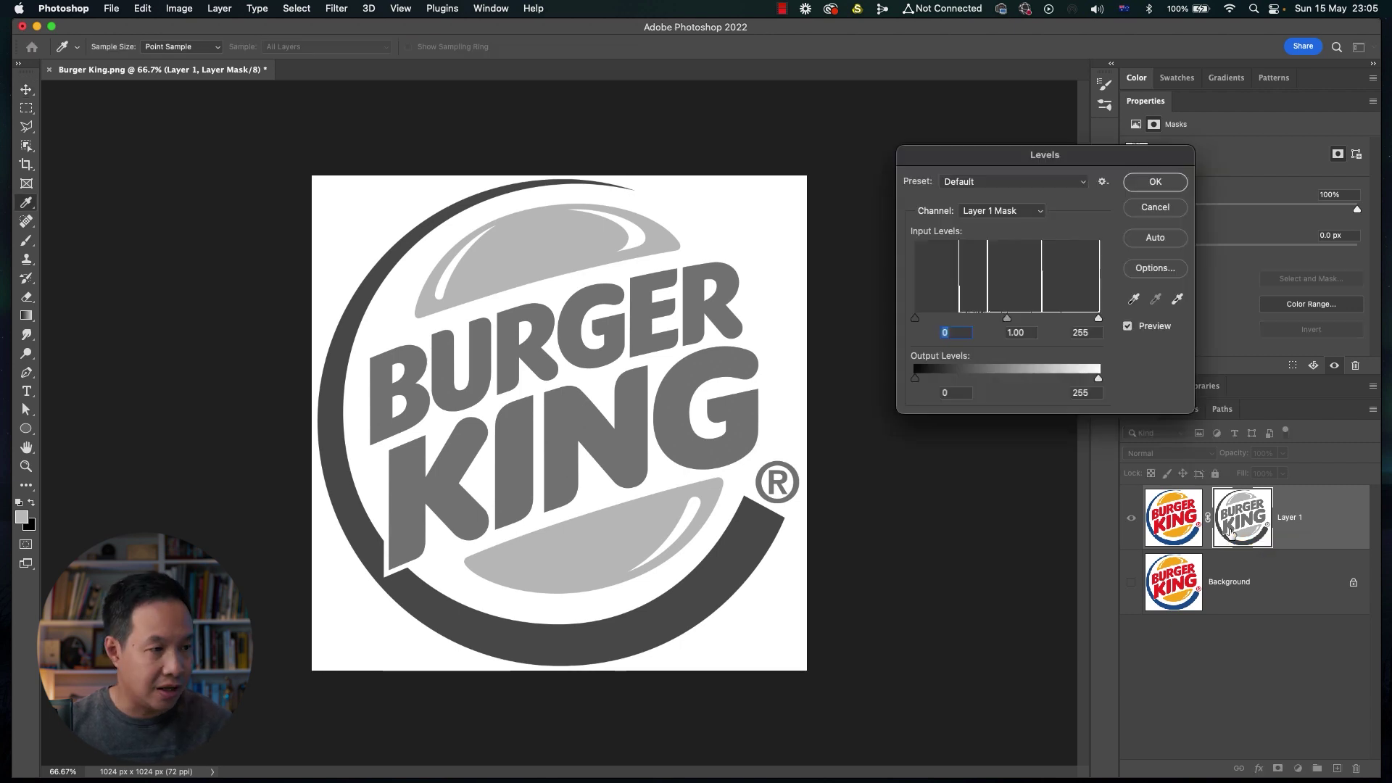
pyautogui.click(1133, 299)
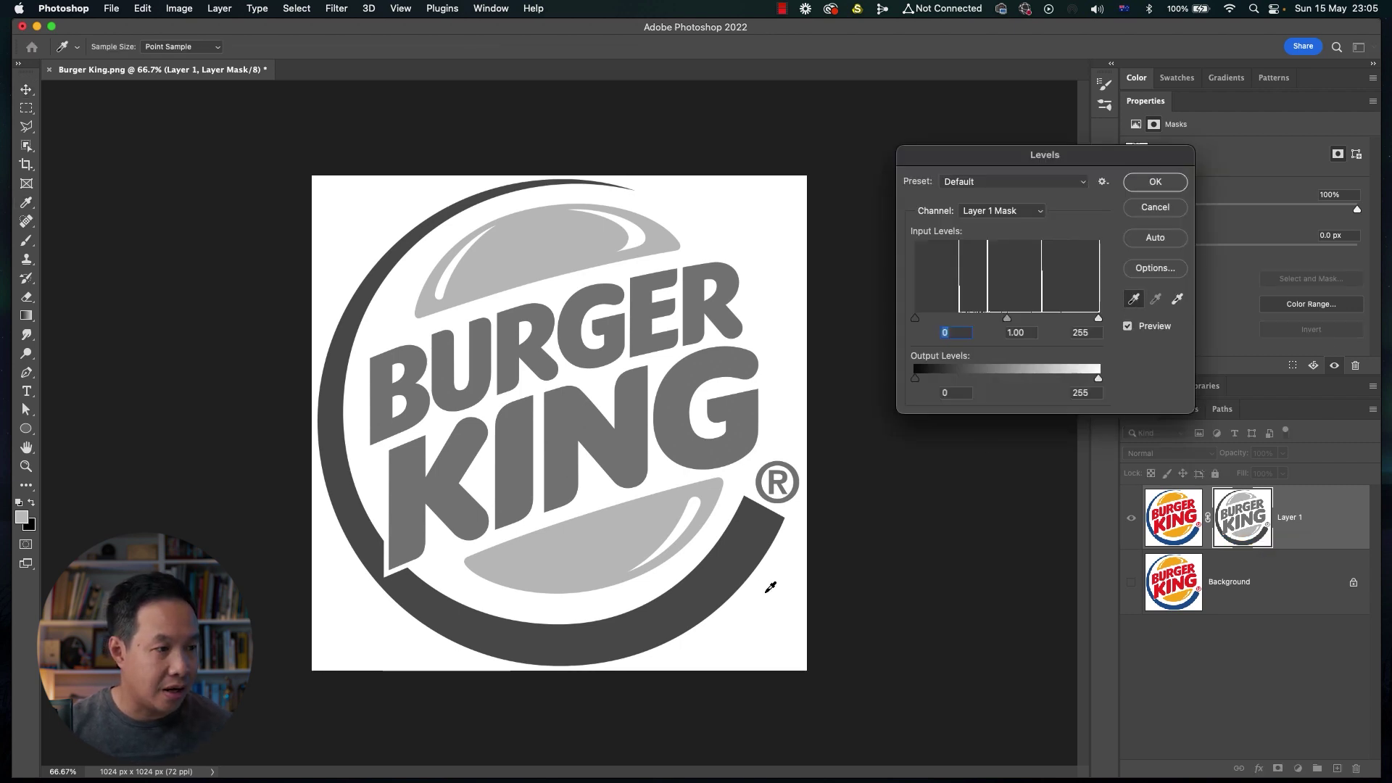
pyautogui.click(607, 545)
pyautogui.click(1160, 186)
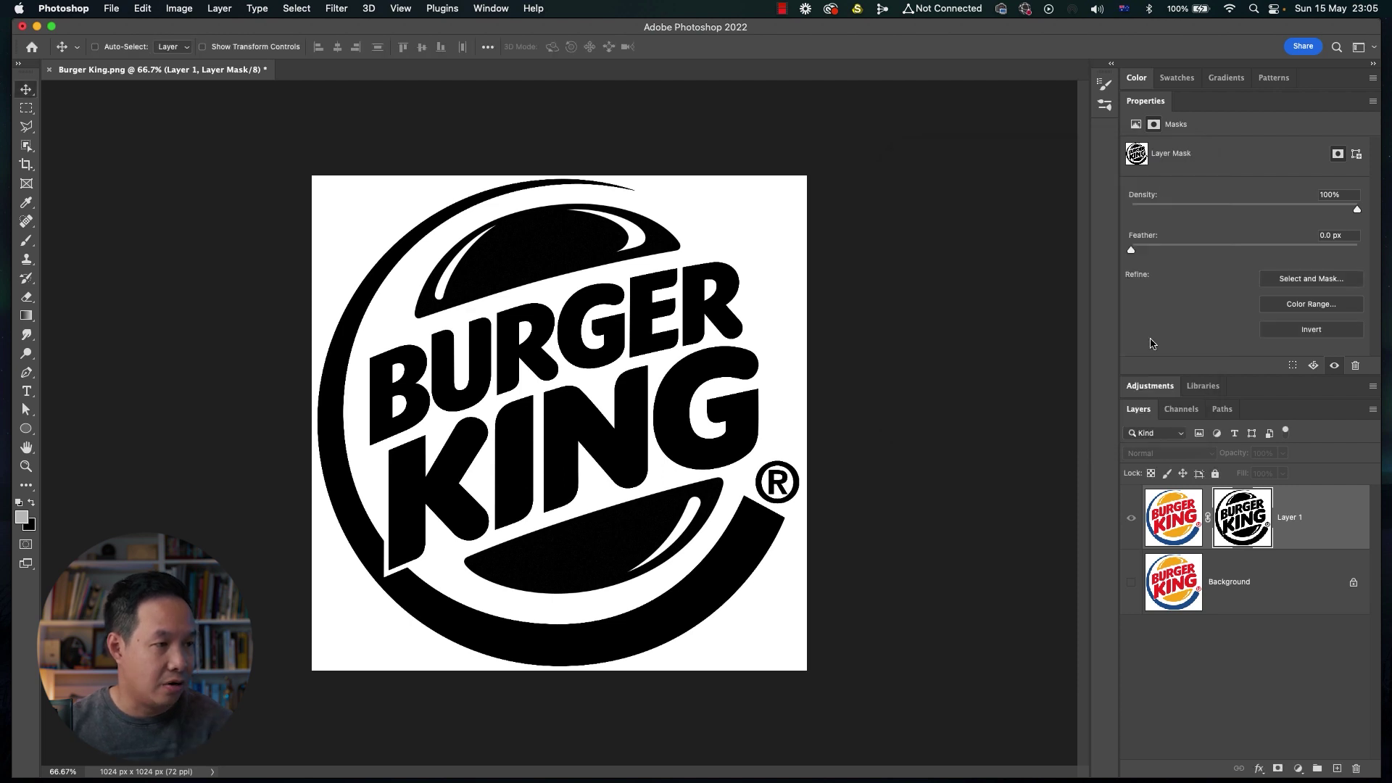
pyautogui.press('super+i')
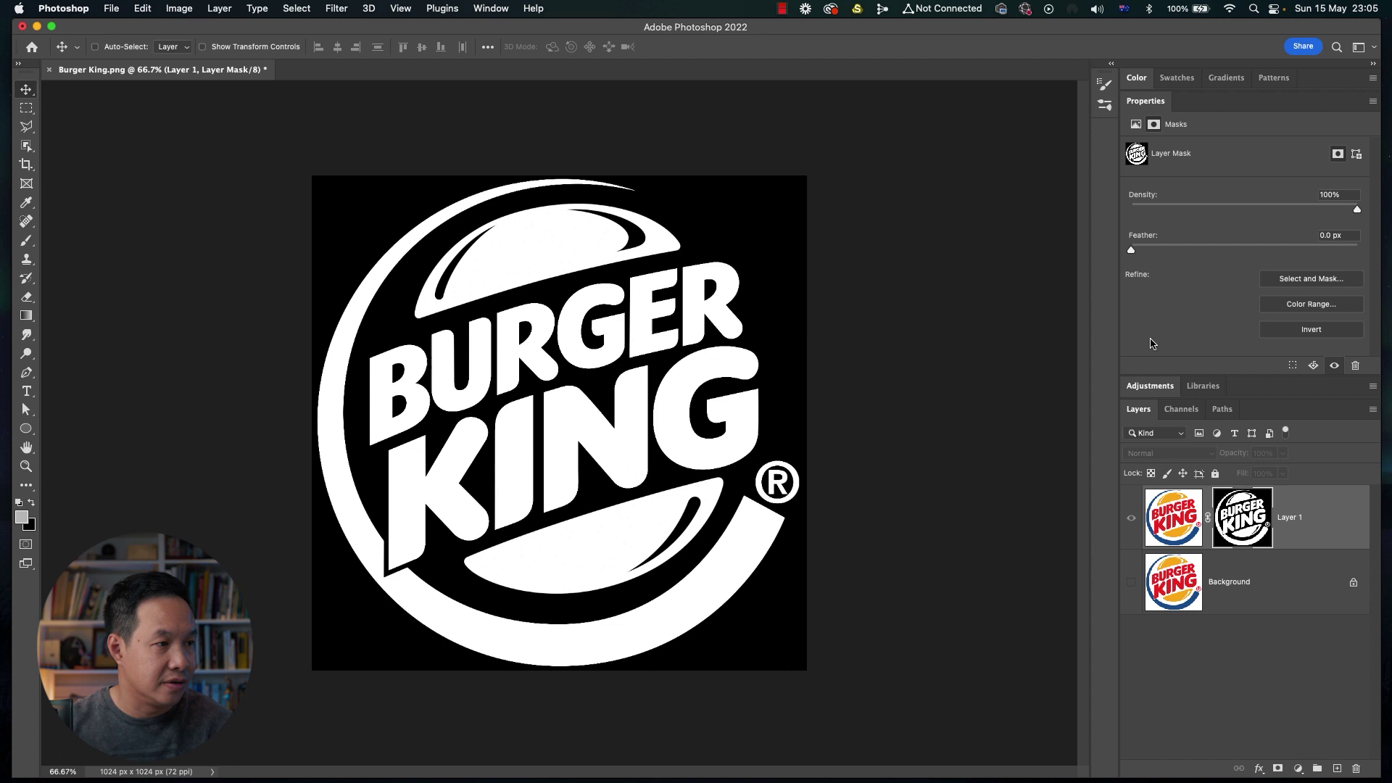
pyautogui.click(1162, 520)
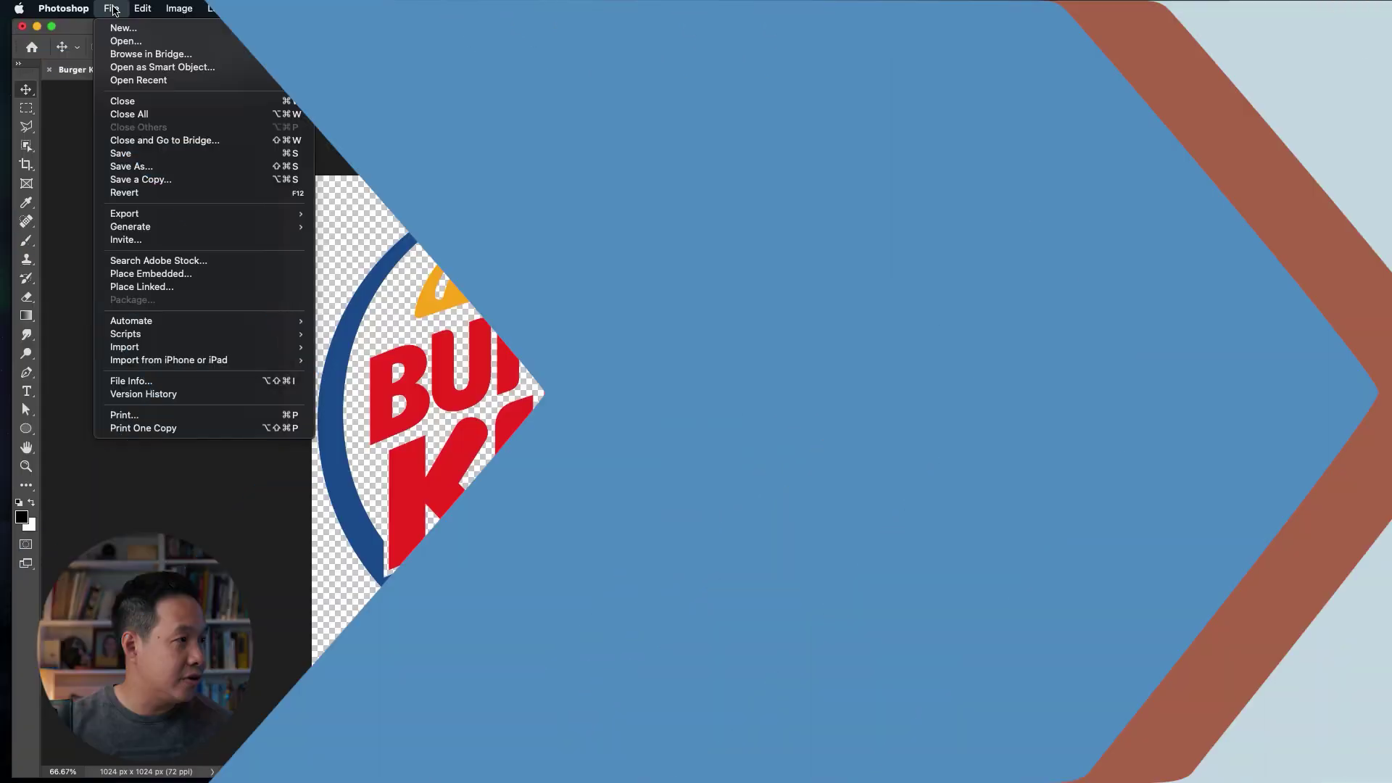
# Revert the file, then duplicate Background and hide the original Background layer
pyautogui.click(134, 192)
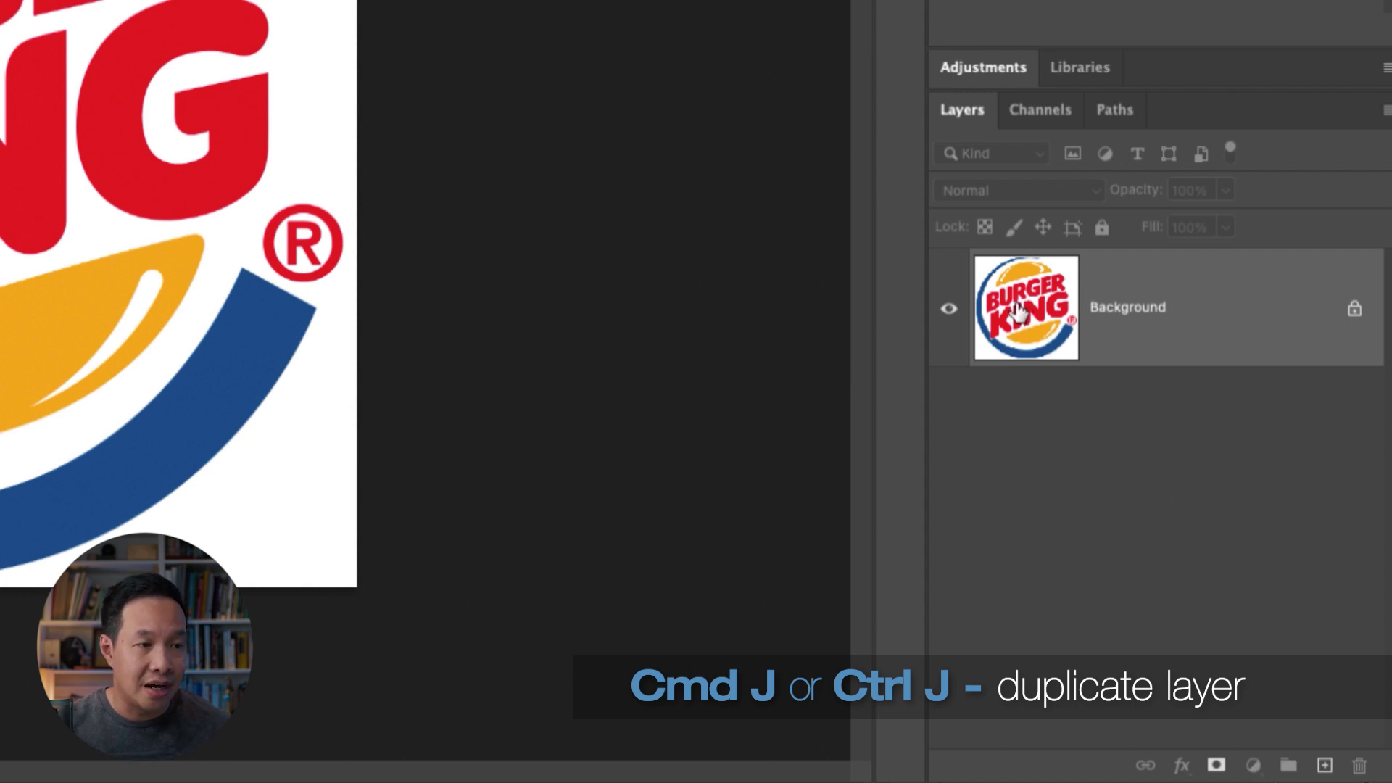
pyautogui.moveTo(1026, 313); pyautogui.dragTo(1324, 765)
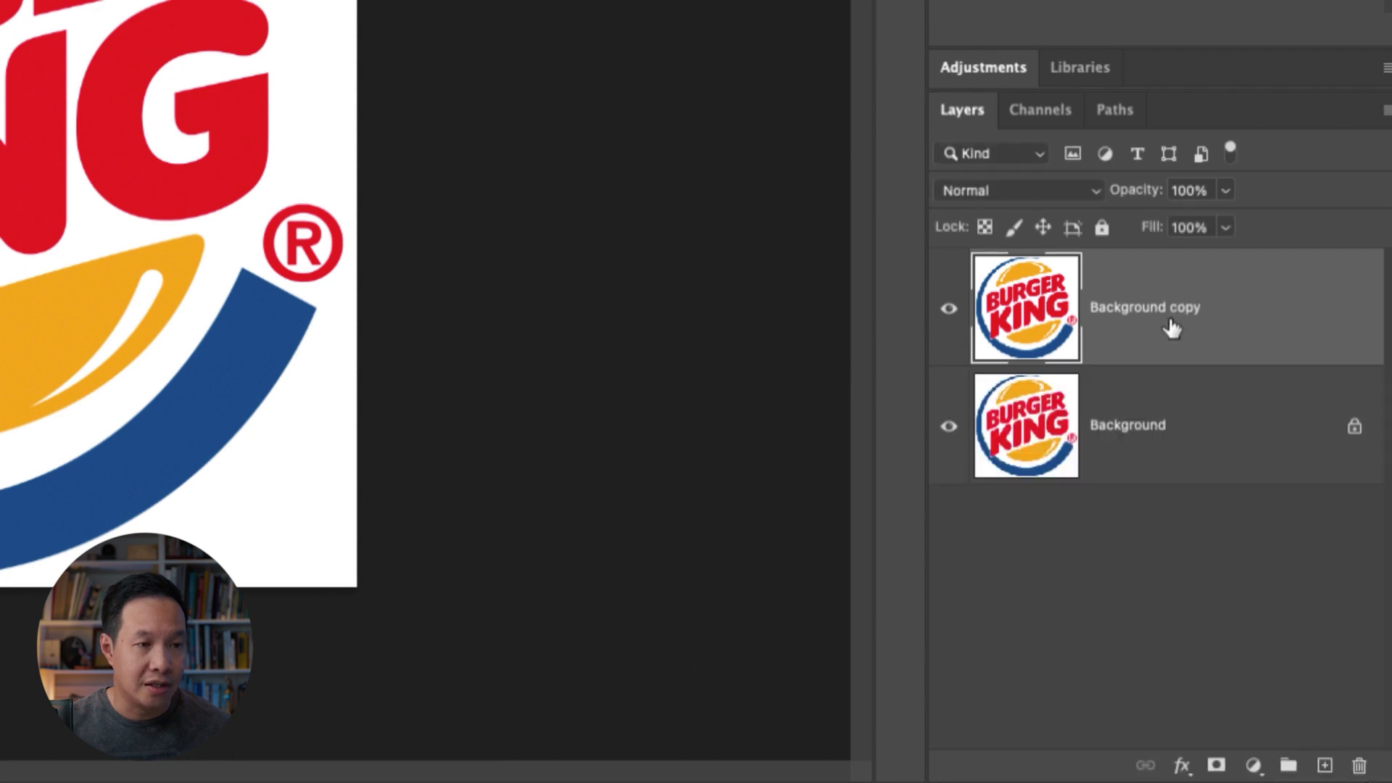
pyautogui.click(948, 441)
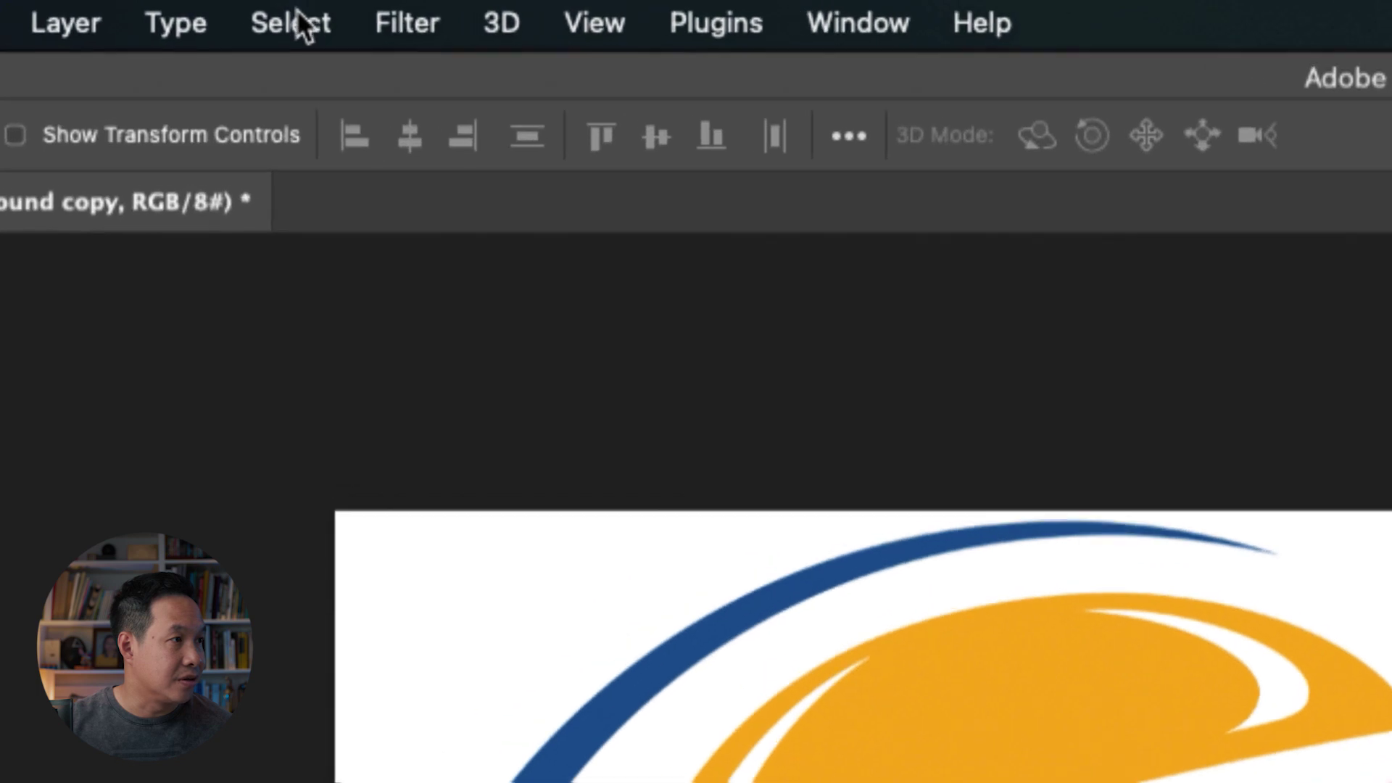
# Select the entire Background copy canvas and copy the logo to the clipboard
pyautogui.click(300, 20)
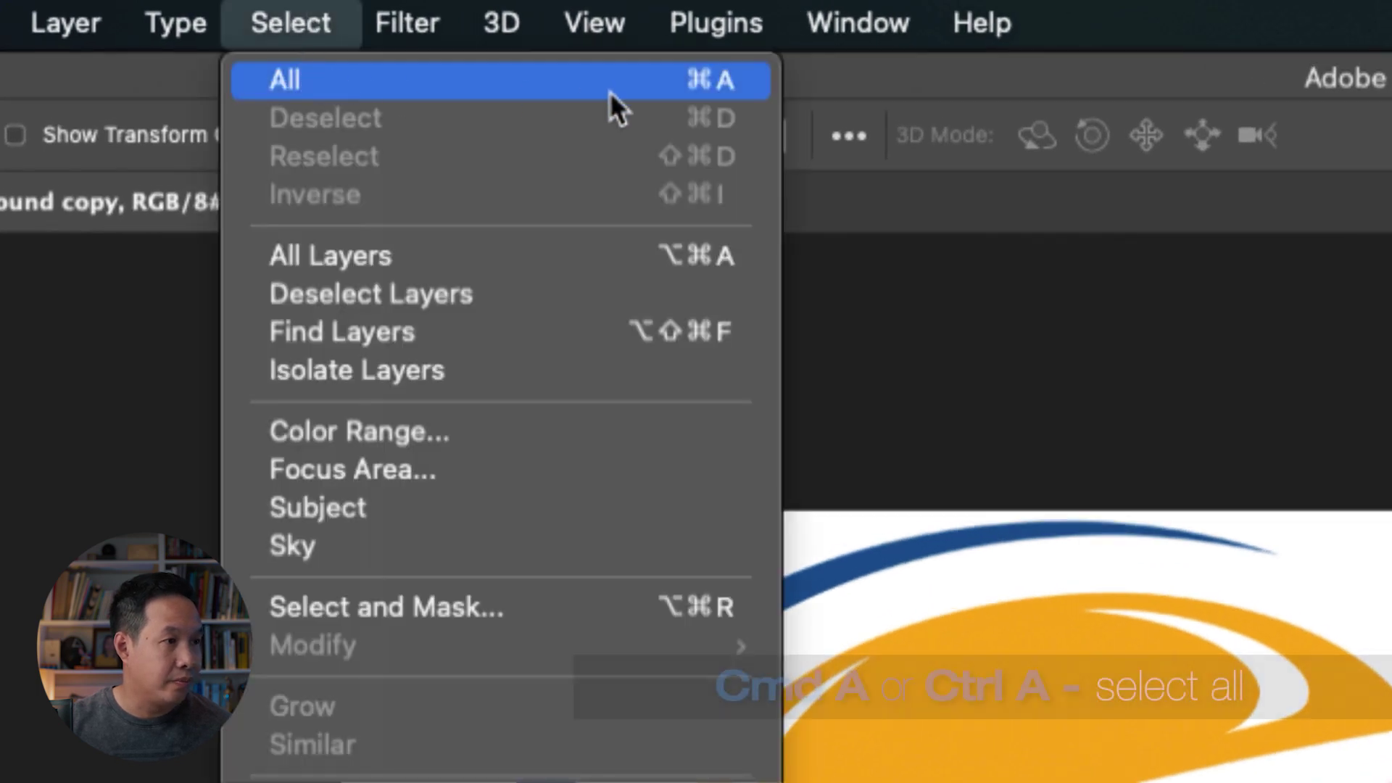
pyautogui.click(673, 87)
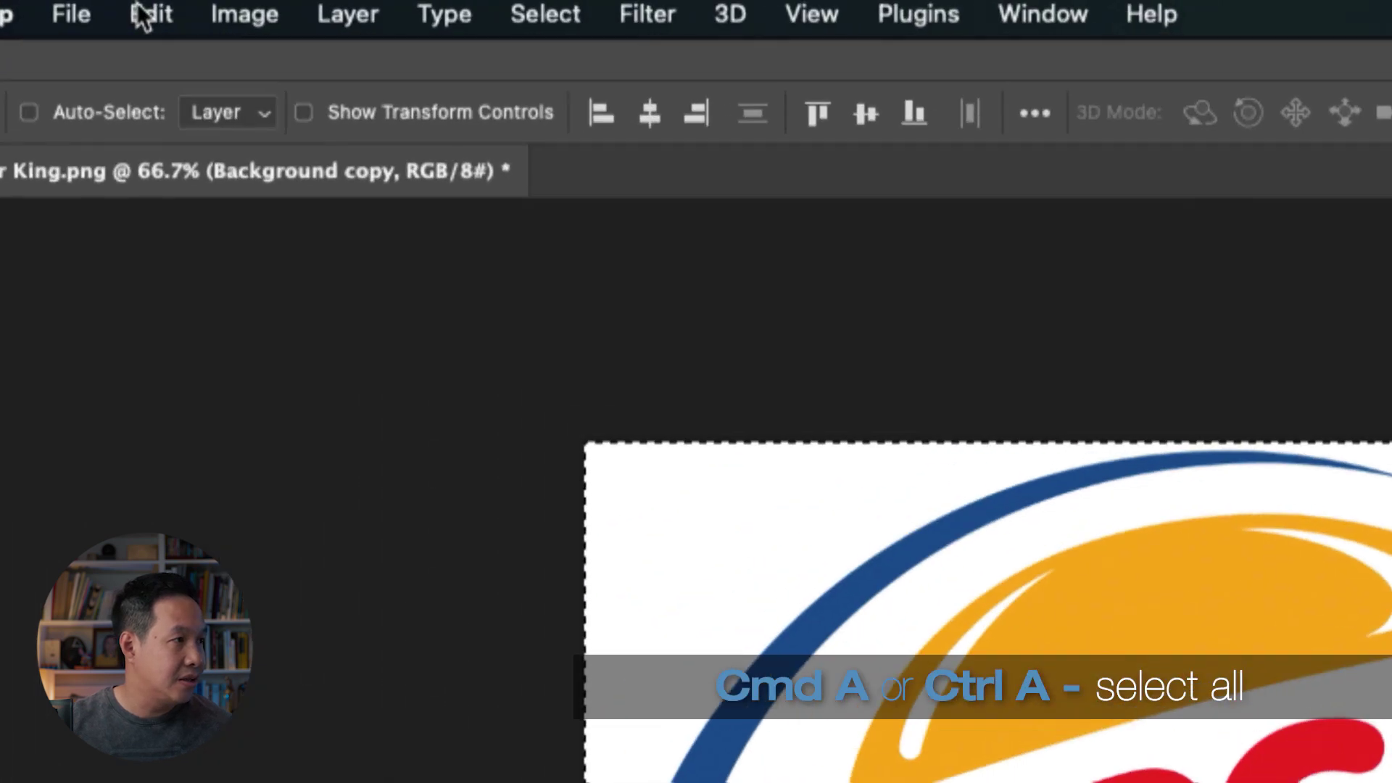
pyautogui.click(140, 8)
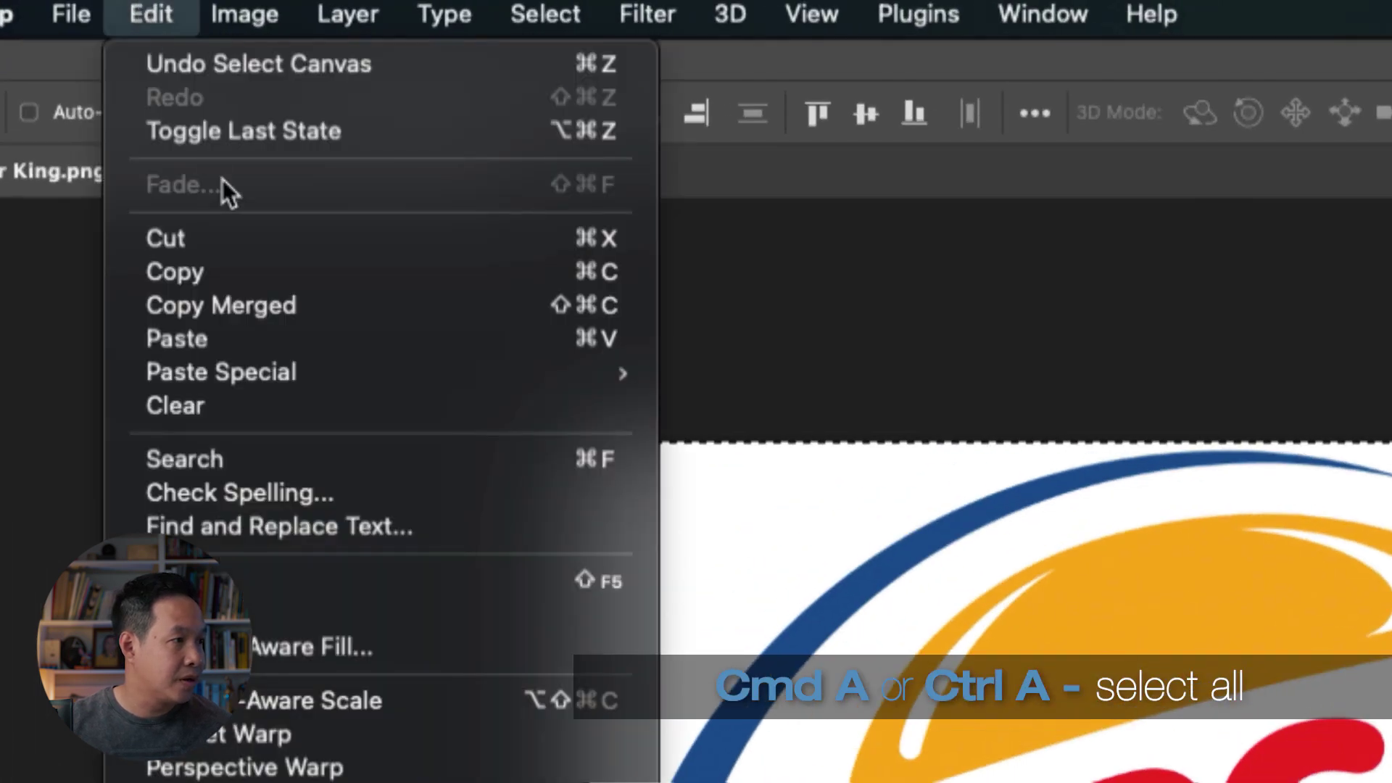
pyautogui.click(241, 268)
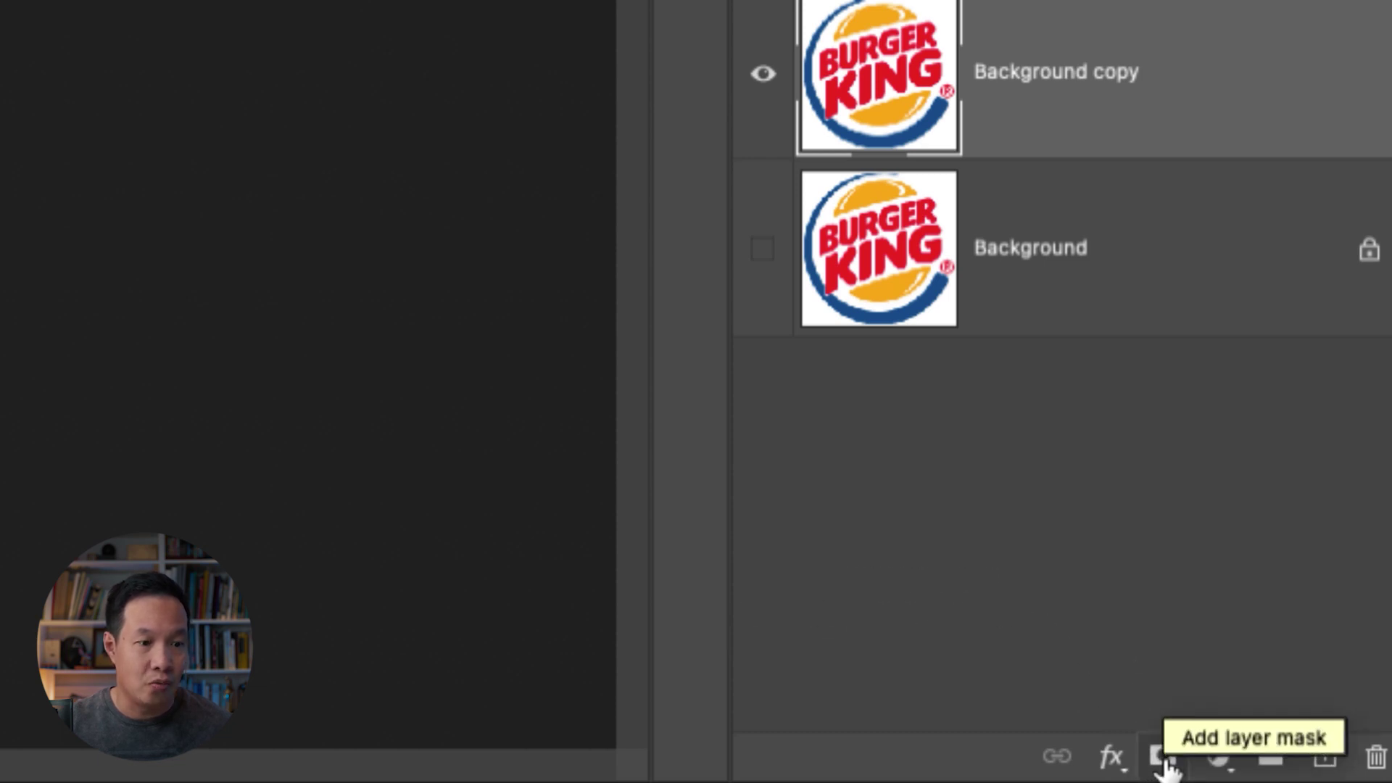
# Add a layer mask to Background copy, view it, and paste the logo into it
pyautogui.click(1163, 758)
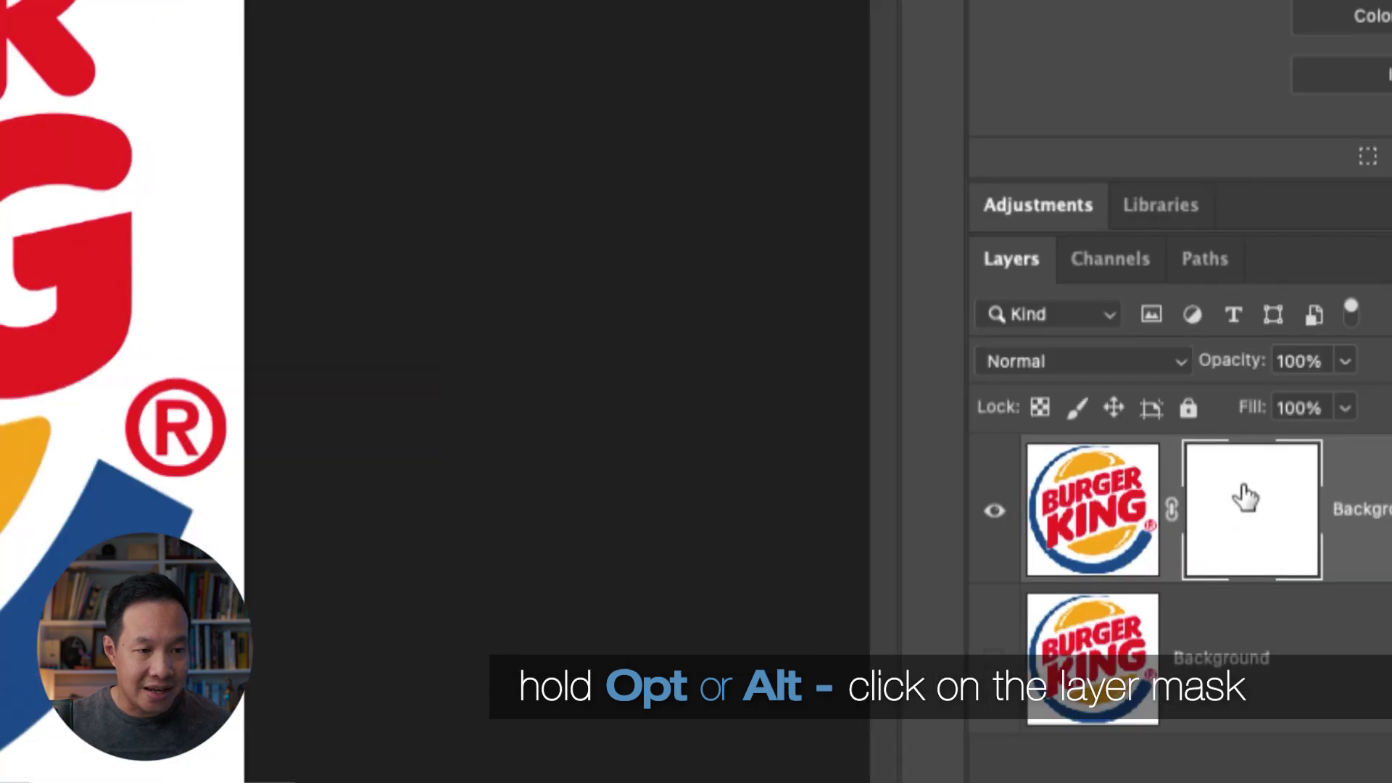
pyautogui.keyDown('alt'); pyautogui.click(1236, 527); pyautogui.keyUp('alt')
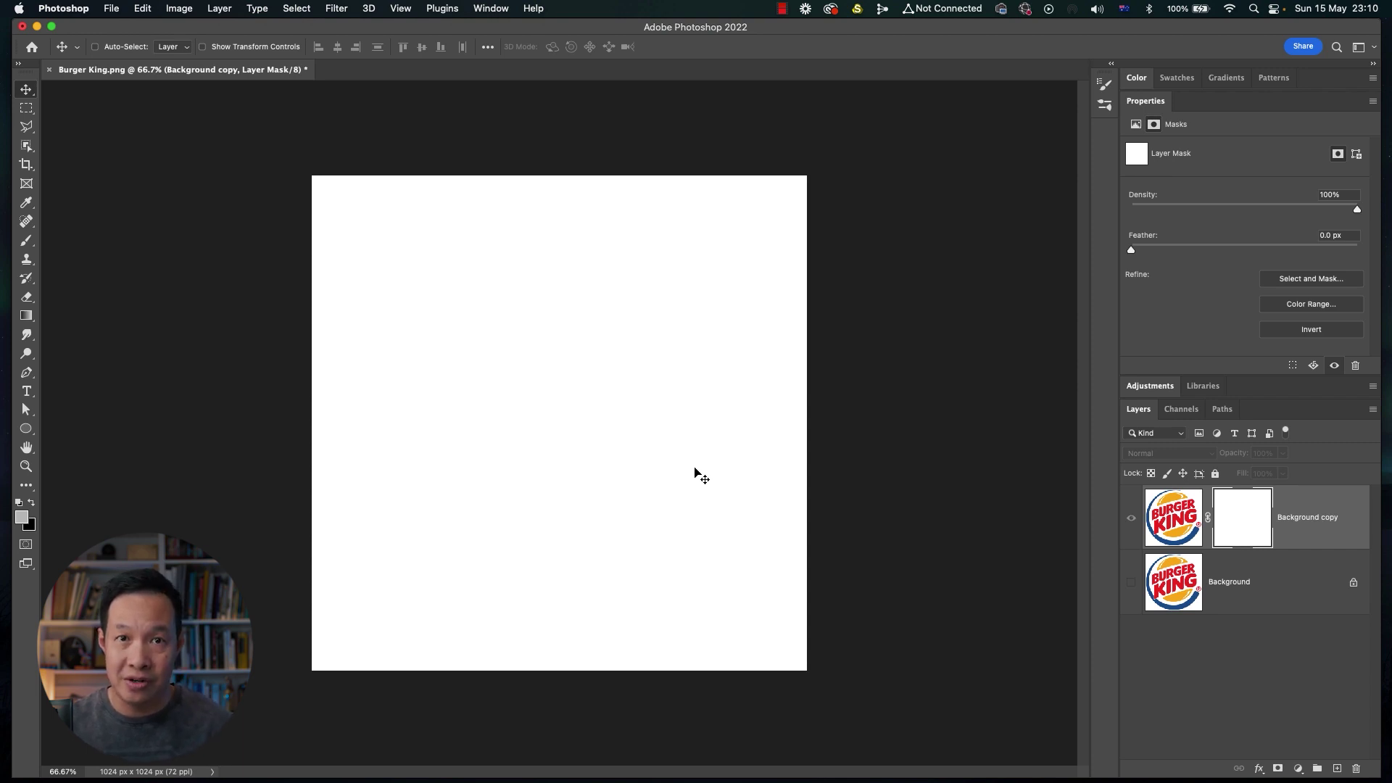
pyautogui.click(142, 8)
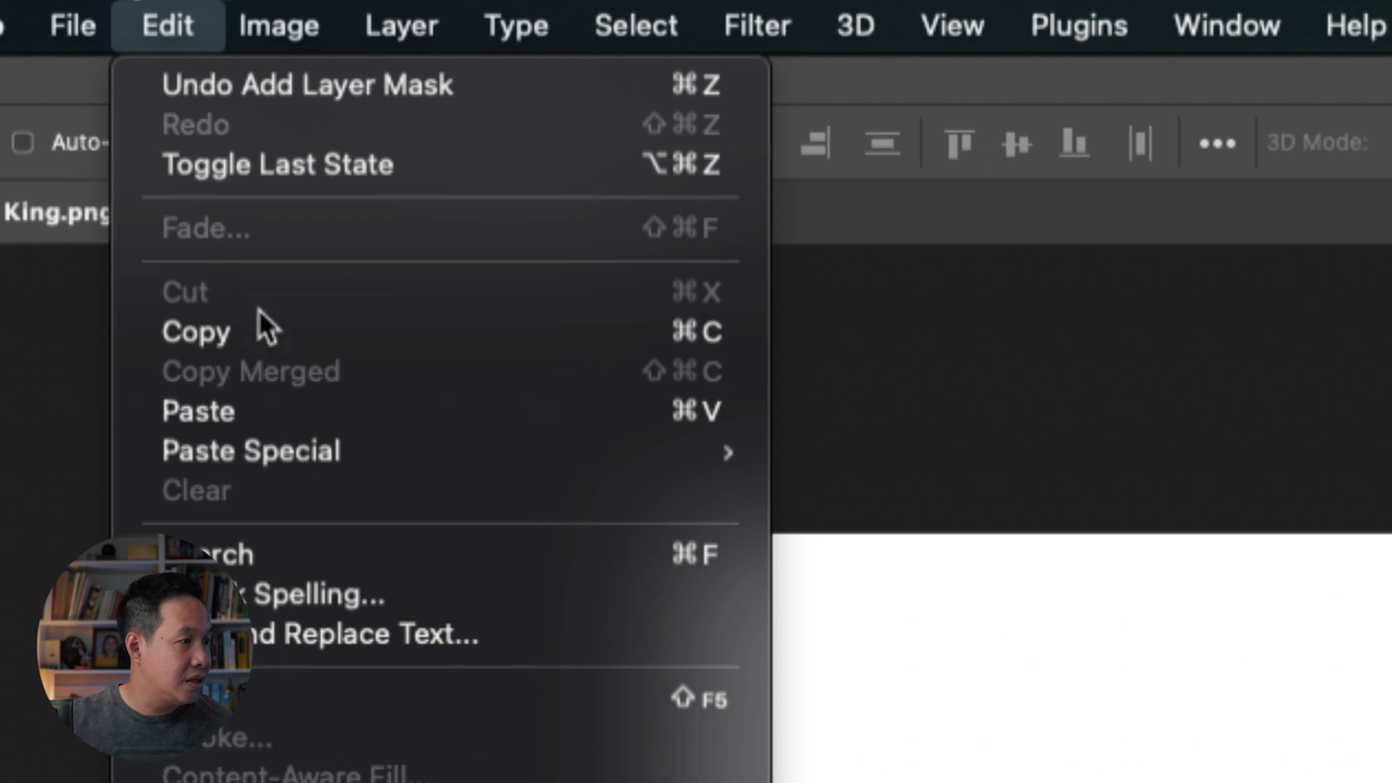
pyautogui.click(261, 397)
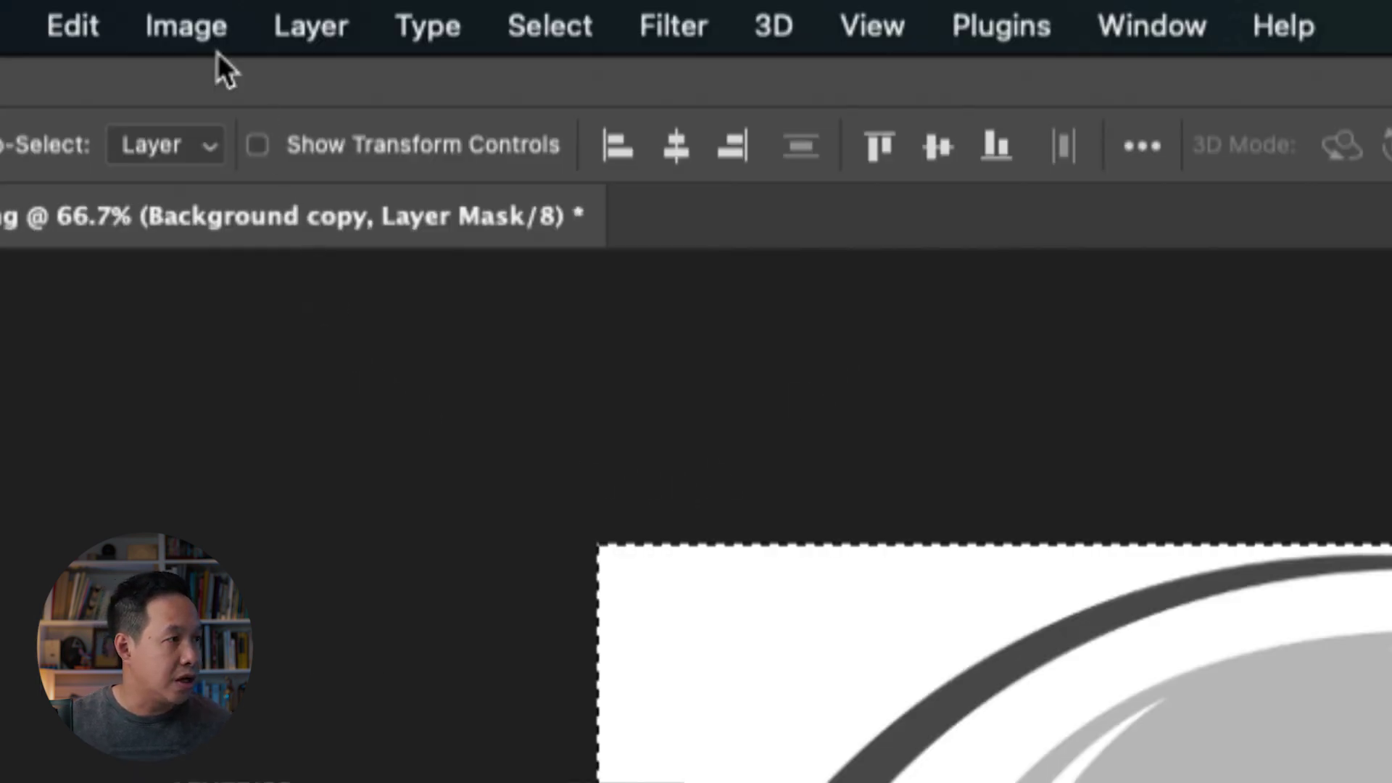
# Apply Levels to the layer mask with the black input set to 175
pyautogui.click(203, 26)
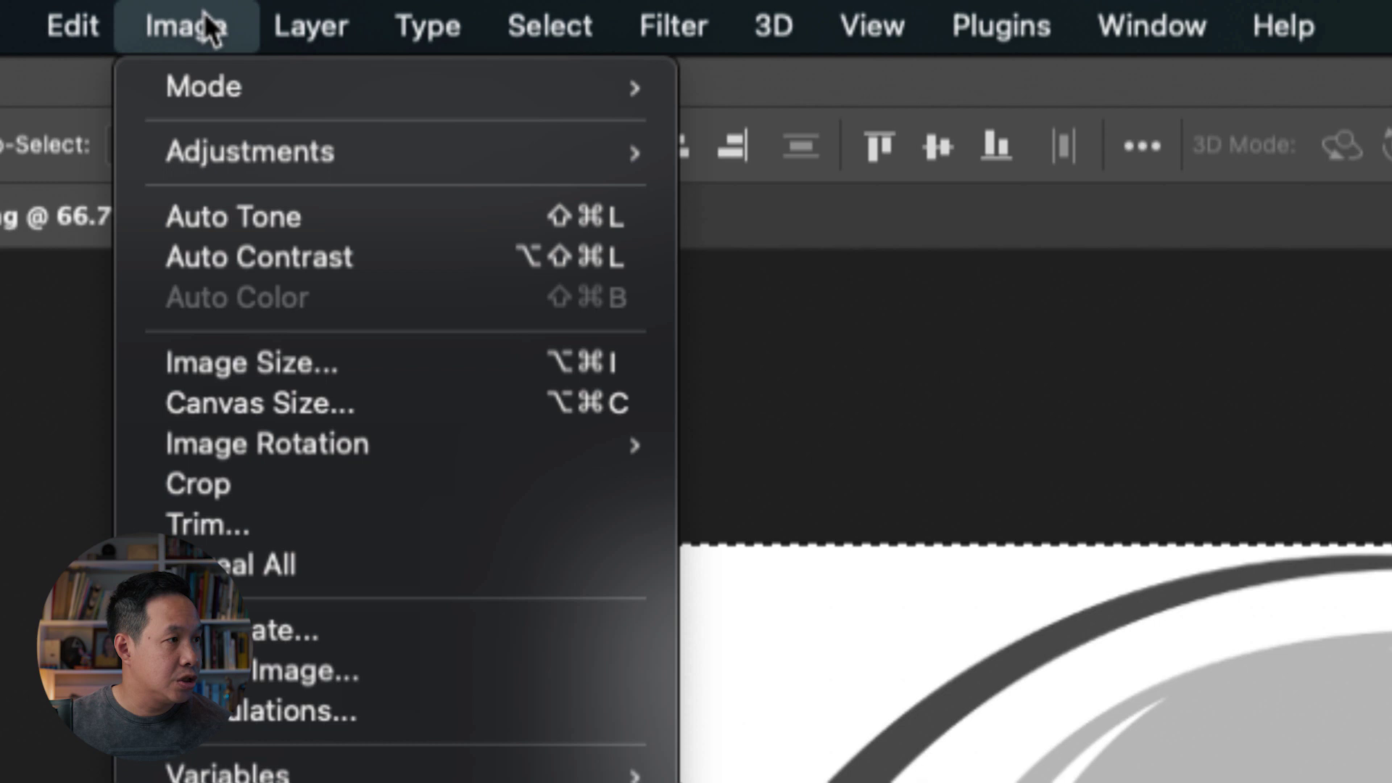
pyautogui.moveTo(264, 155)
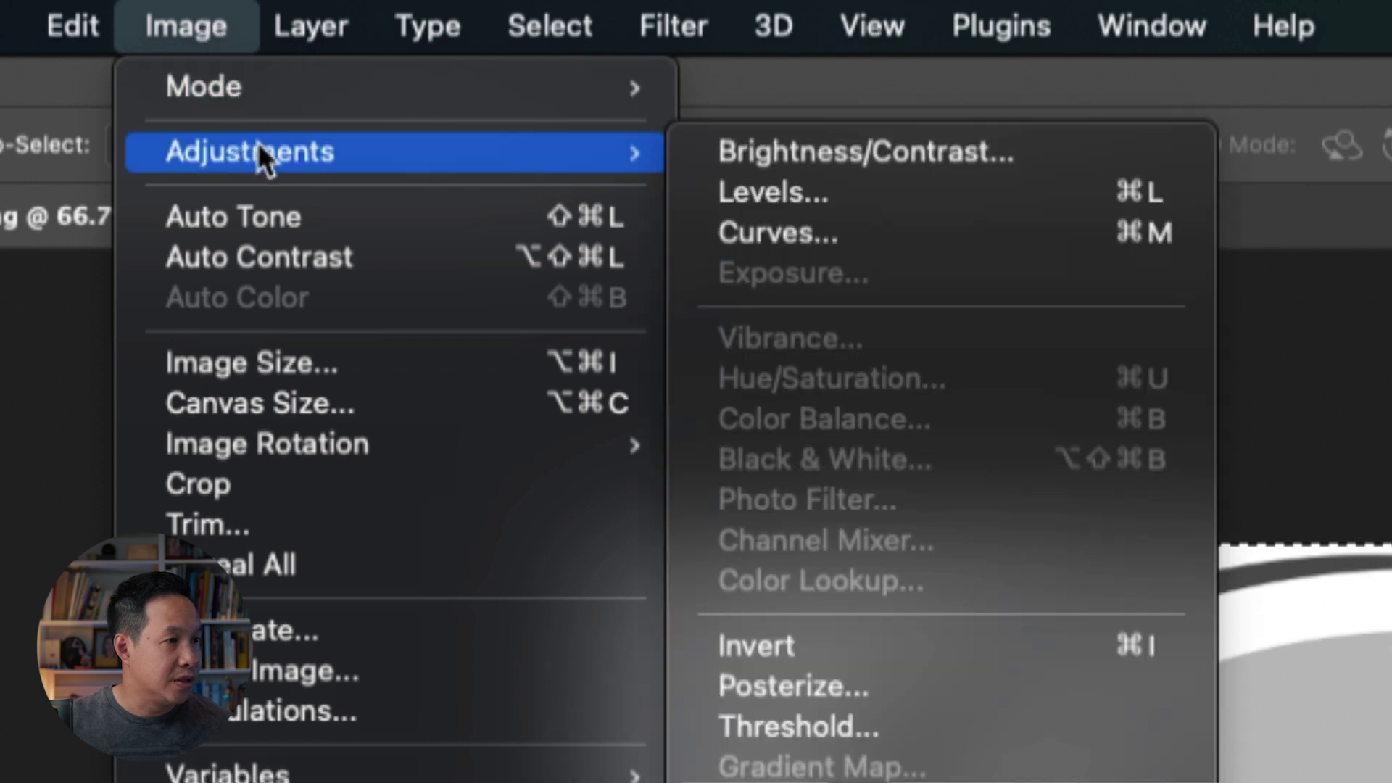
pyautogui.click(781, 197)
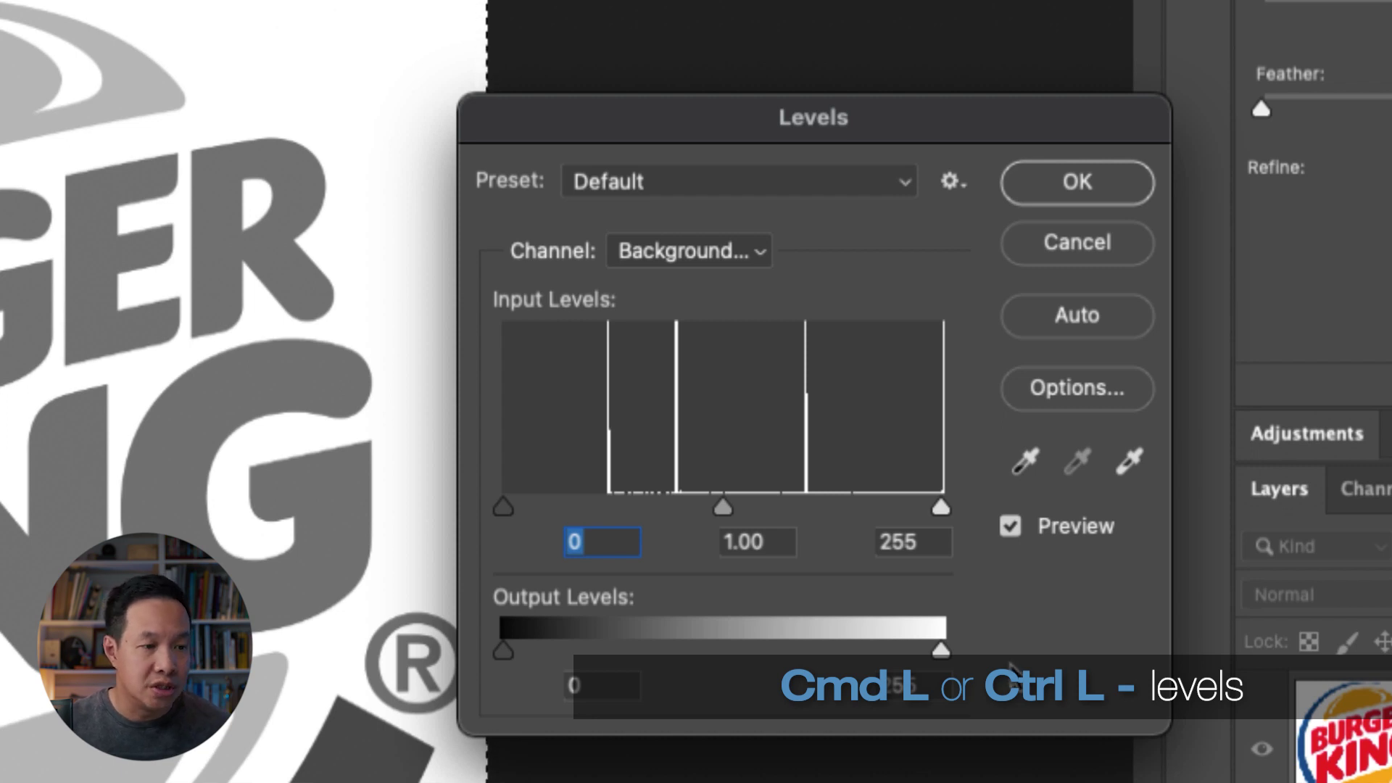
pyautogui.click(1024, 464)
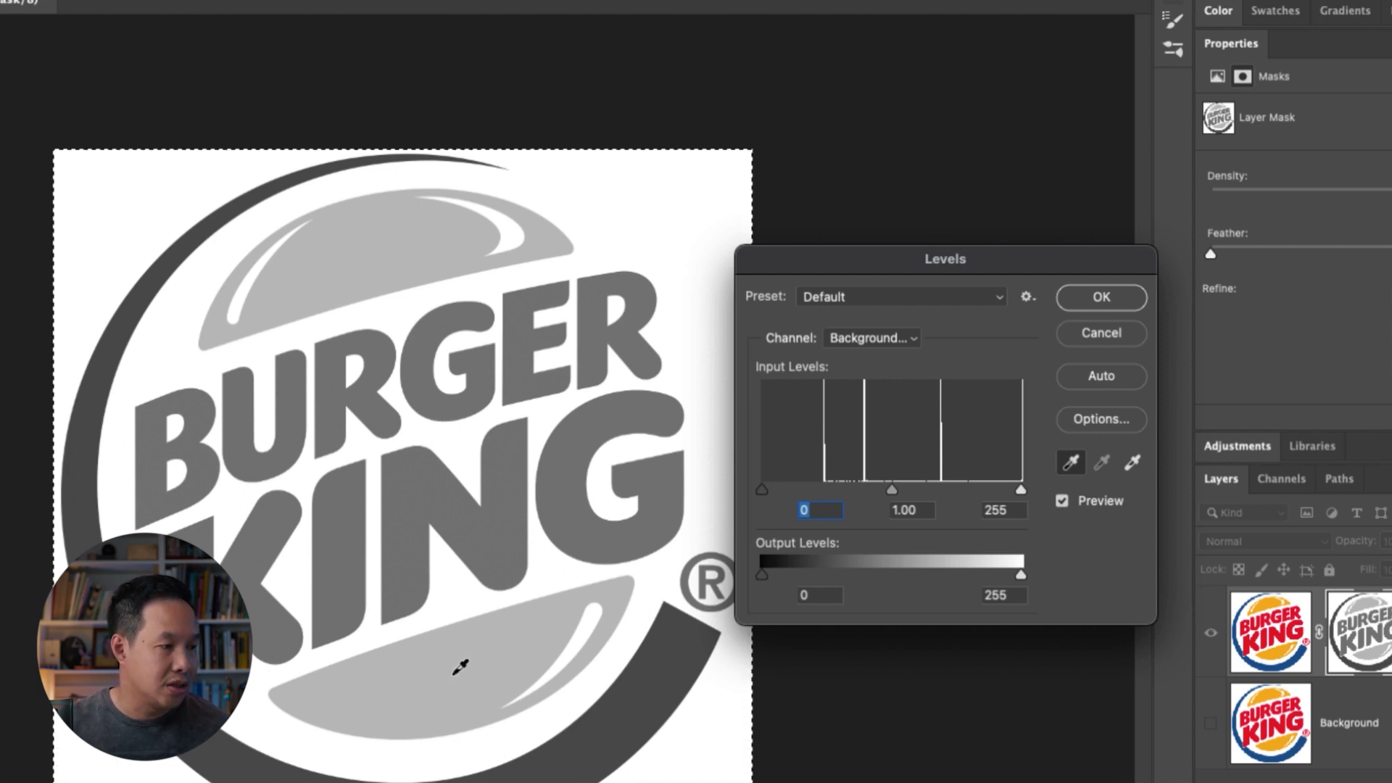
pyautogui.click(456, 673)
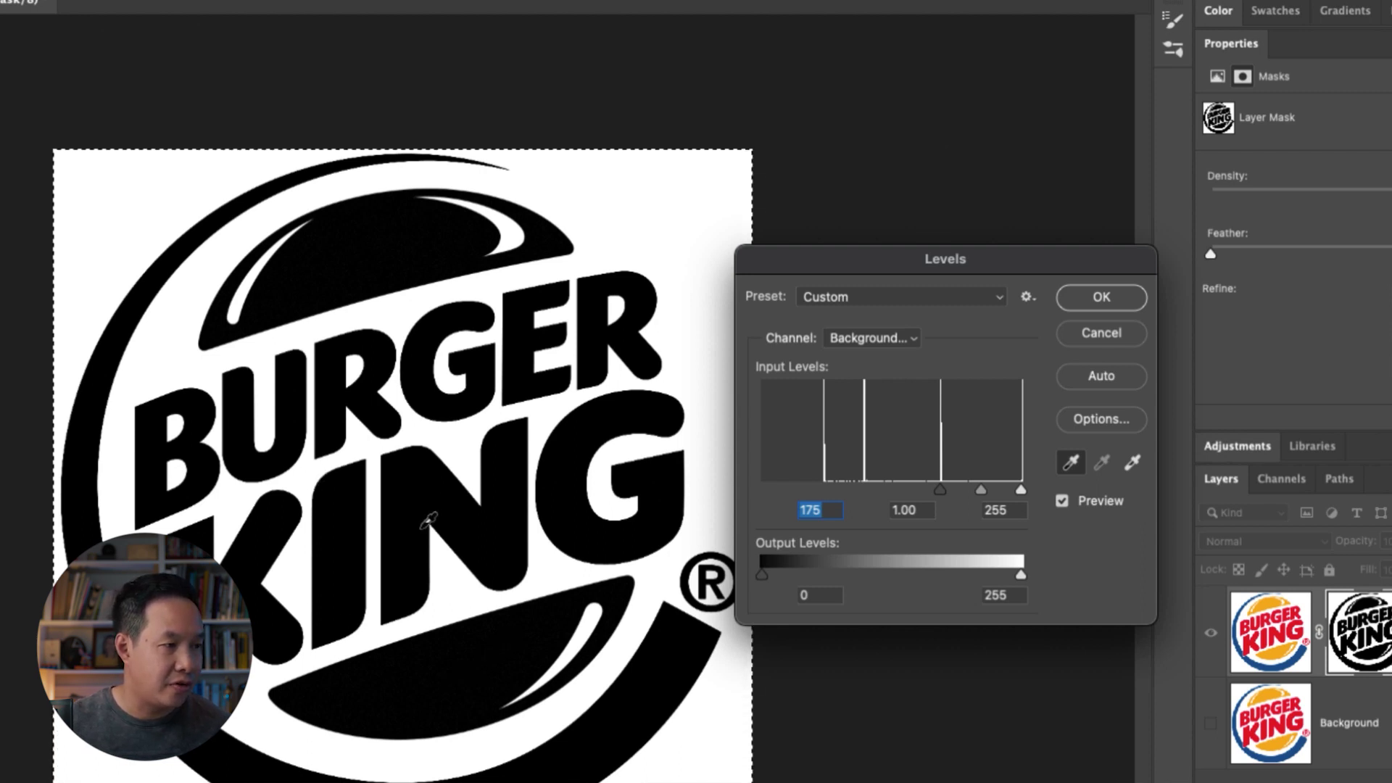
pyautogui.click(1096, 300)
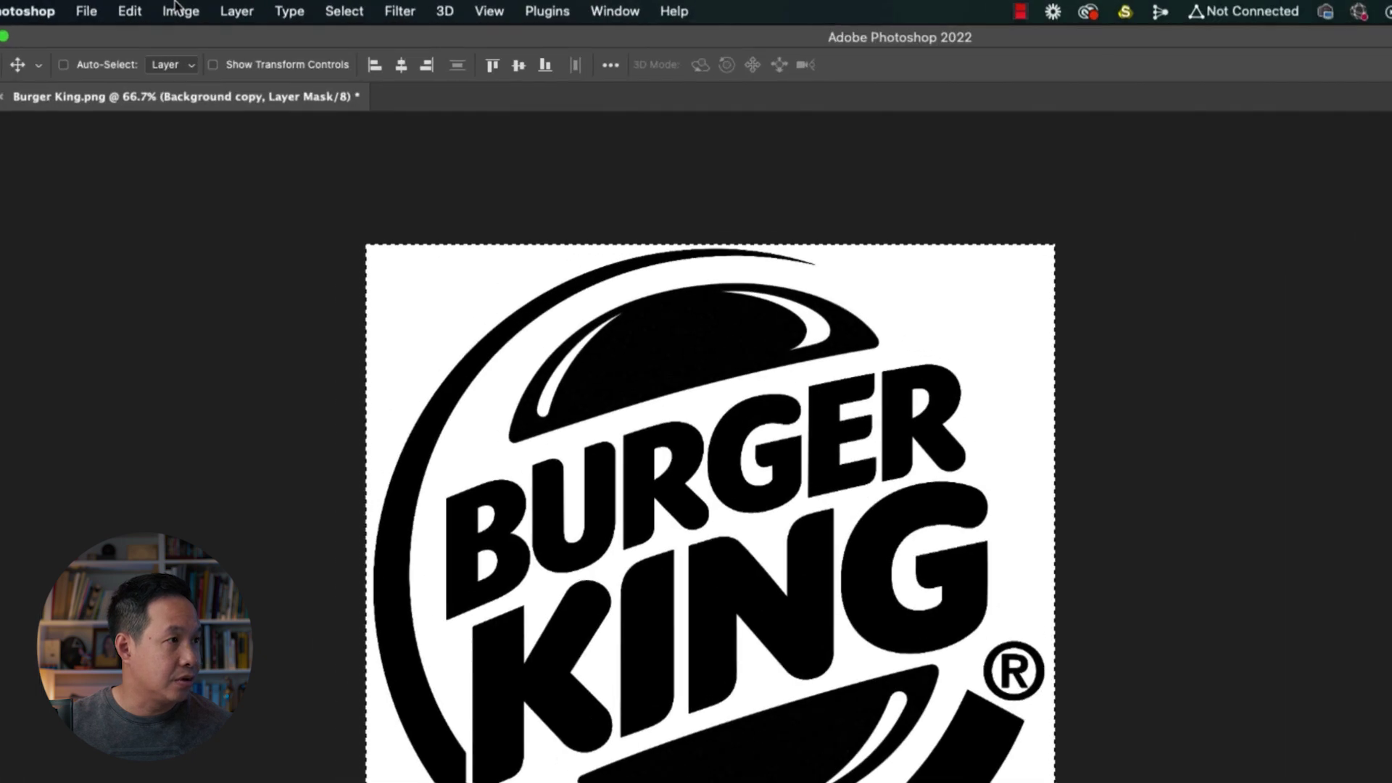
# Invert the Background copy mask and return to the full-colour composite view
pyautogui.click(180, 8)
pyautogui.moveTo(210, 68)
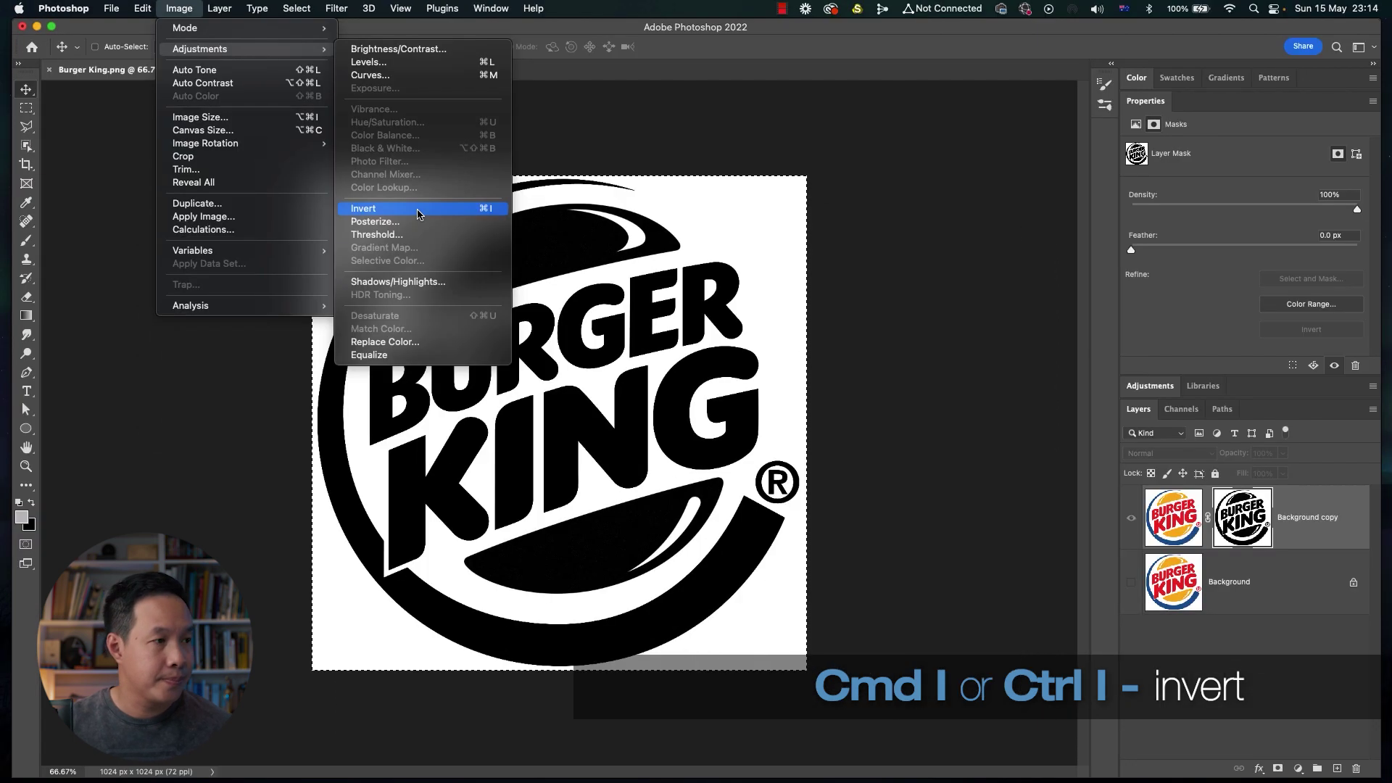
pyautogui.click(419, 211)
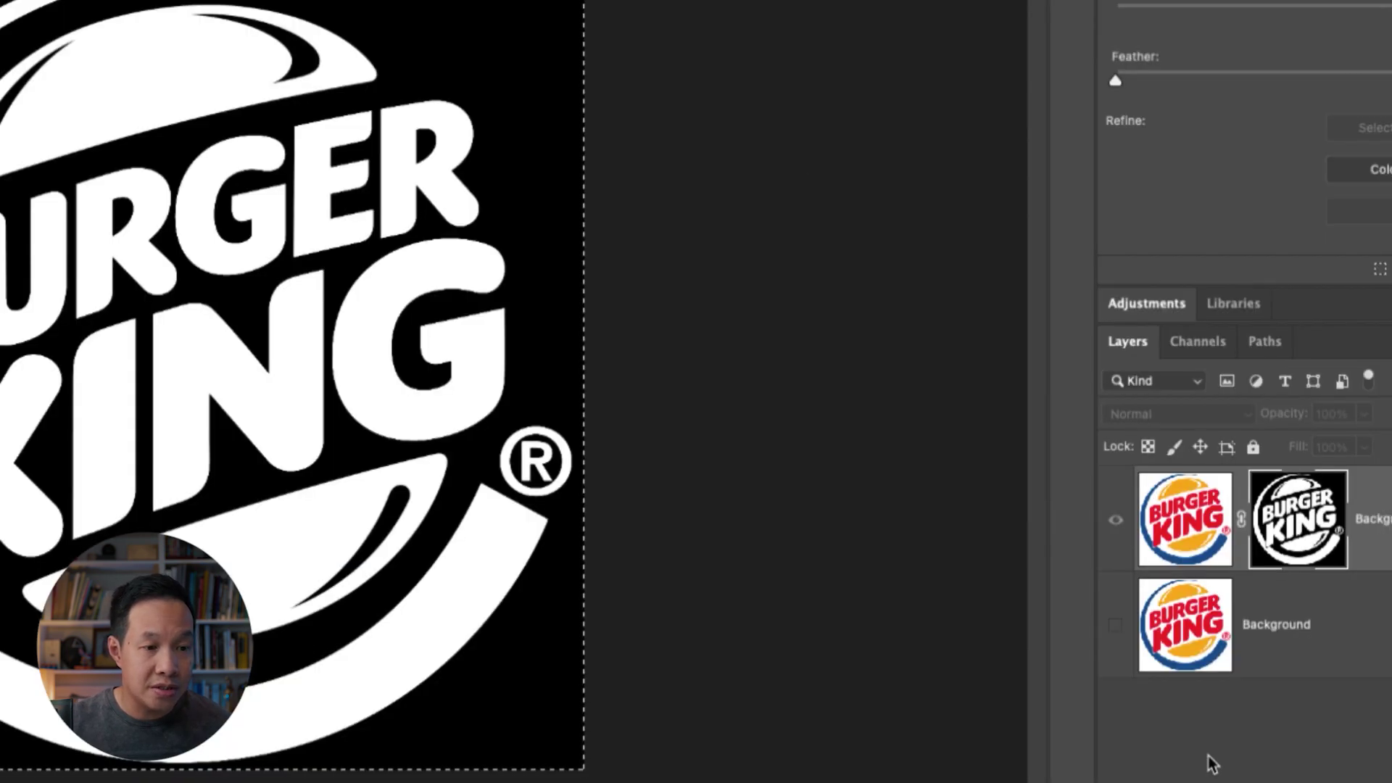
pyautogui.click(1186, 533)
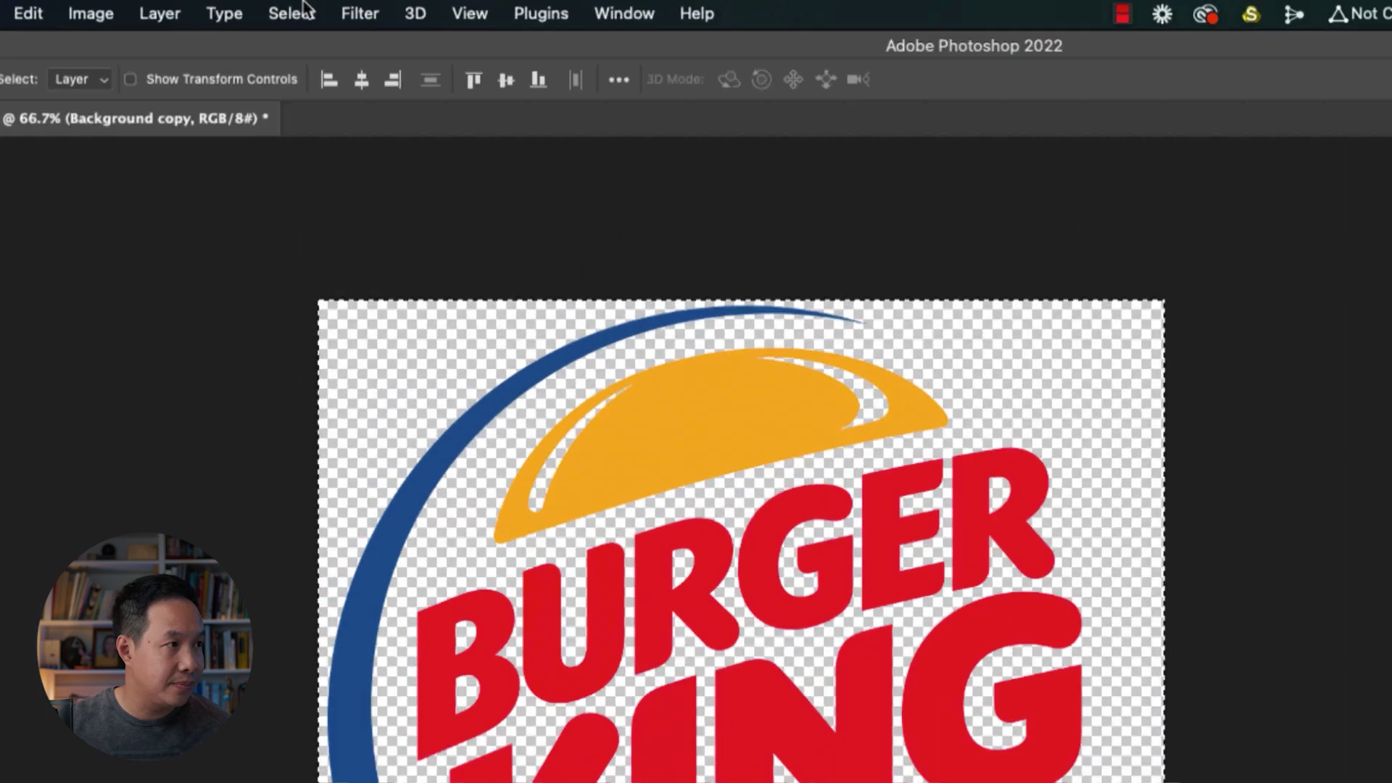
# Deselect the whole-canvas selection left around the cut-out logo
pyautogui.click(303, 6)
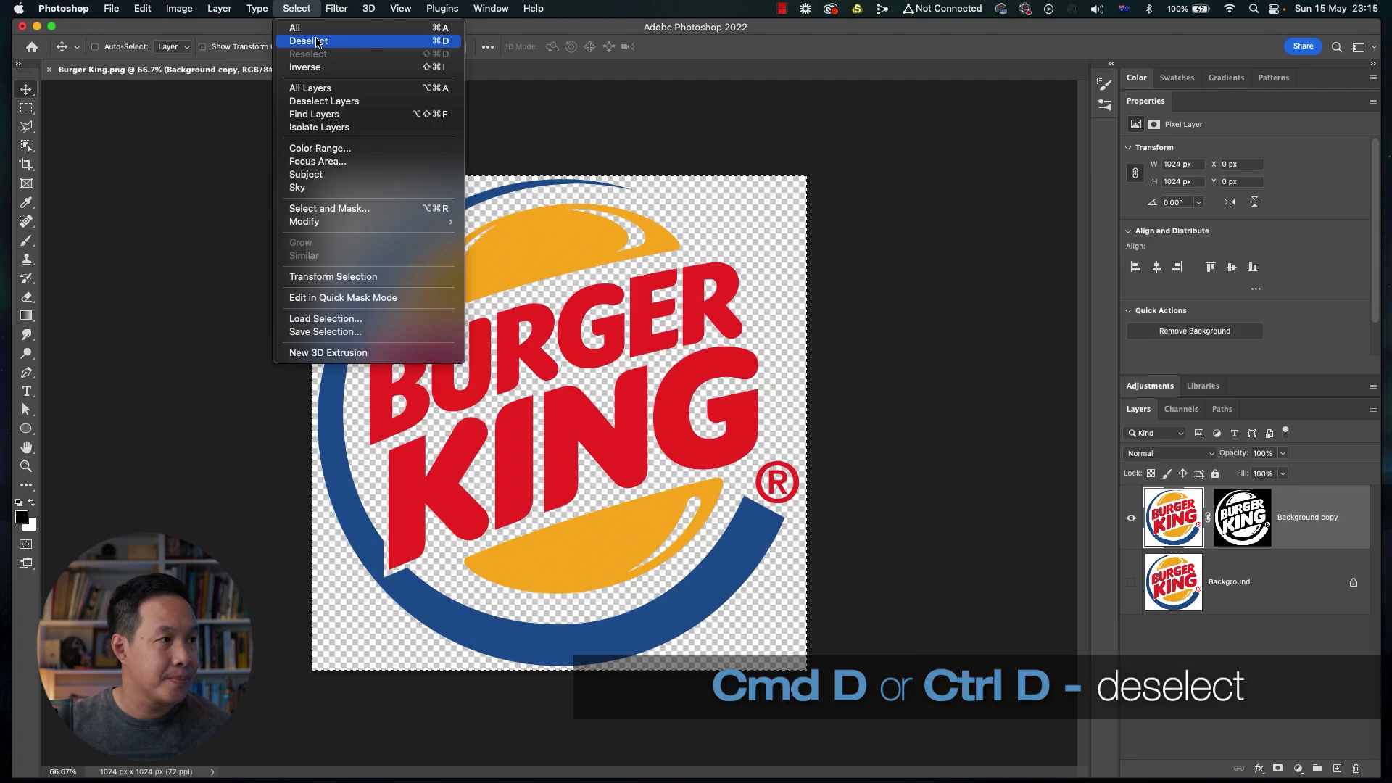
pyautogui.click(317, 42)
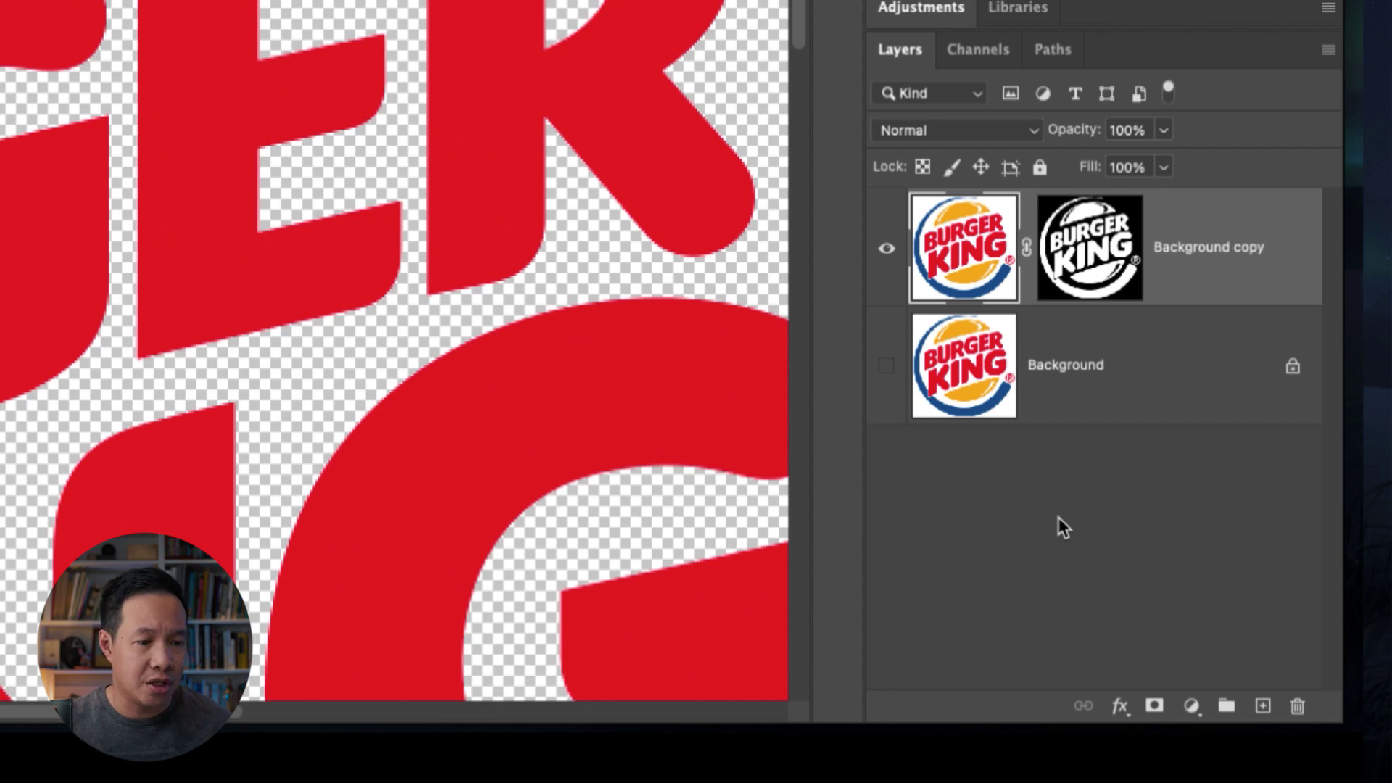
# Add a pink gradient fill from the Pastels presets and move it beneath Background copy
pyautogui.click(1191, 707)
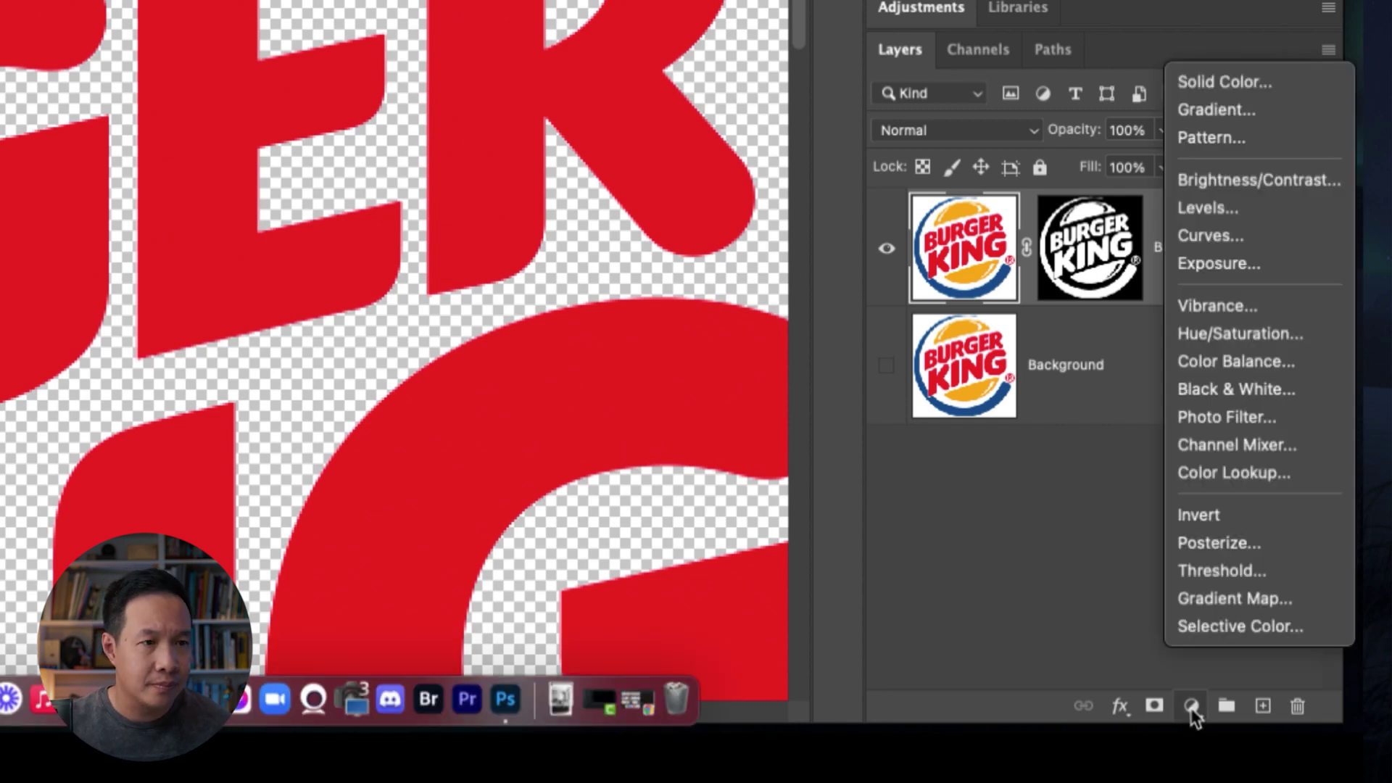
pyautogui.click(1207, 112)
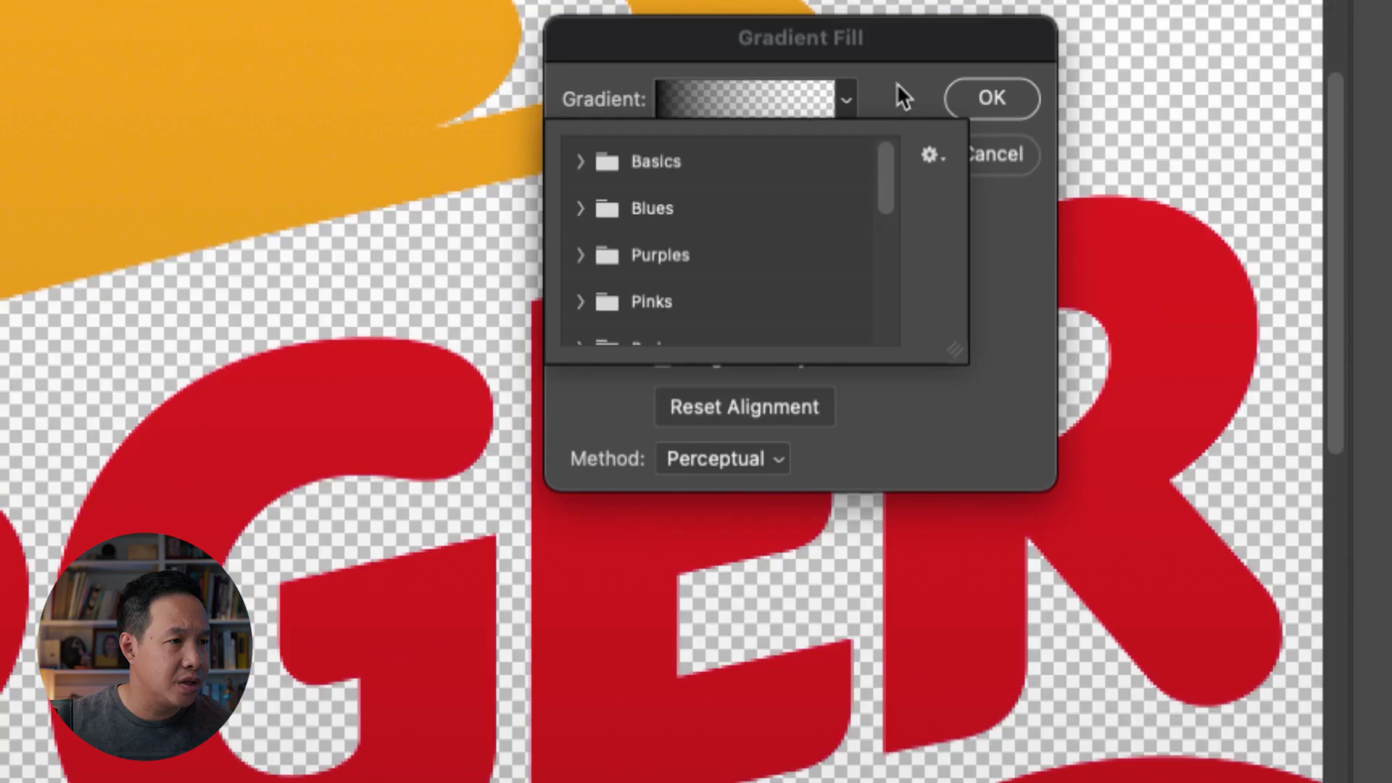
pyautogui.click(903, 96)
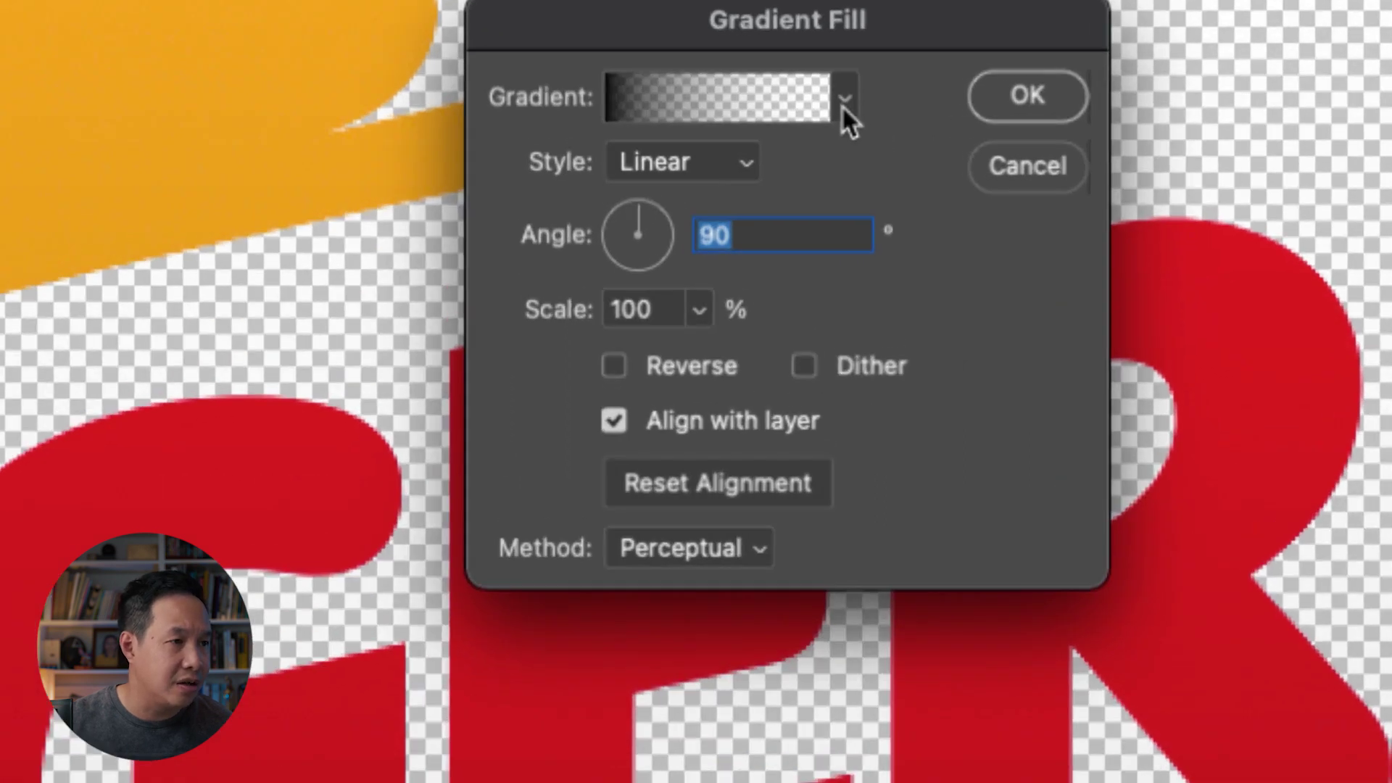
pyautogui.click(845, 102)
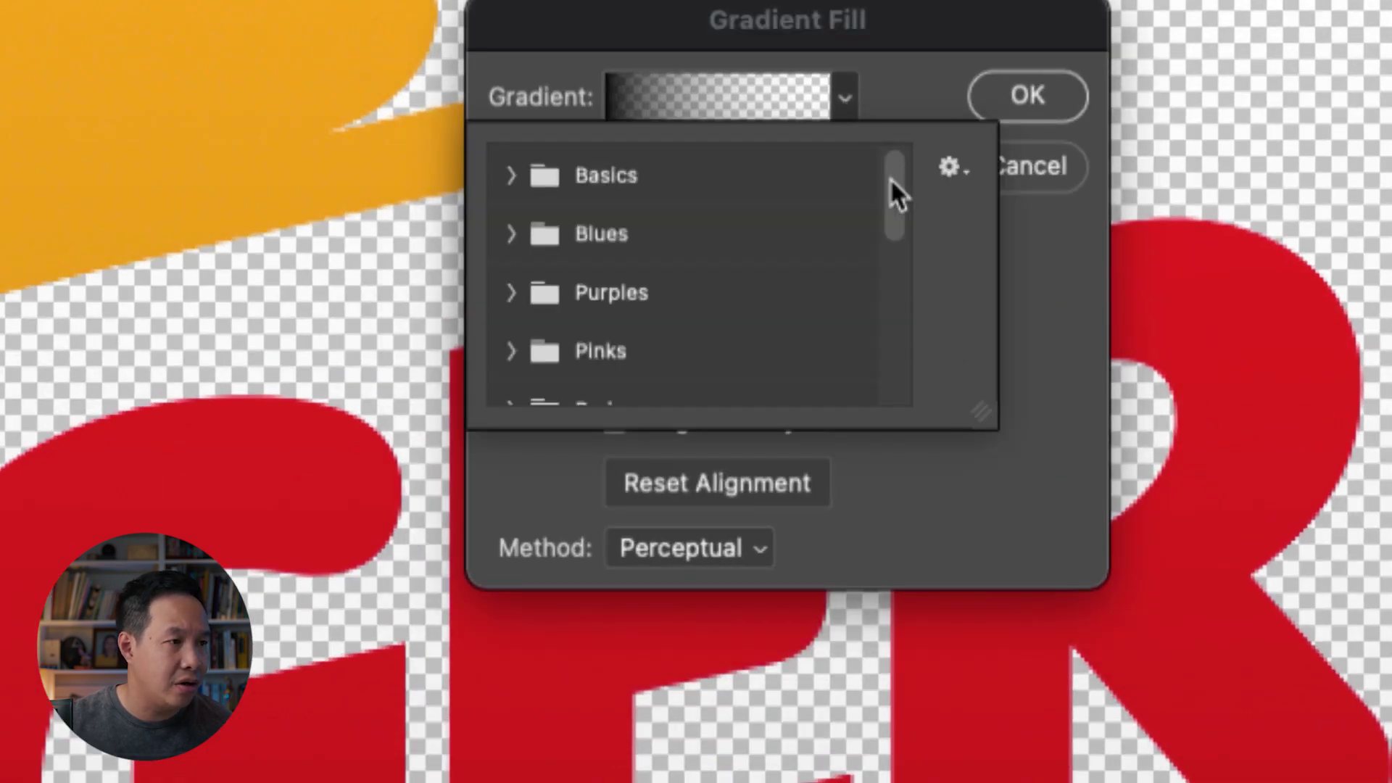
pyautogui.moveTo(895, 156); pyautogui.dragTo(894, 431)
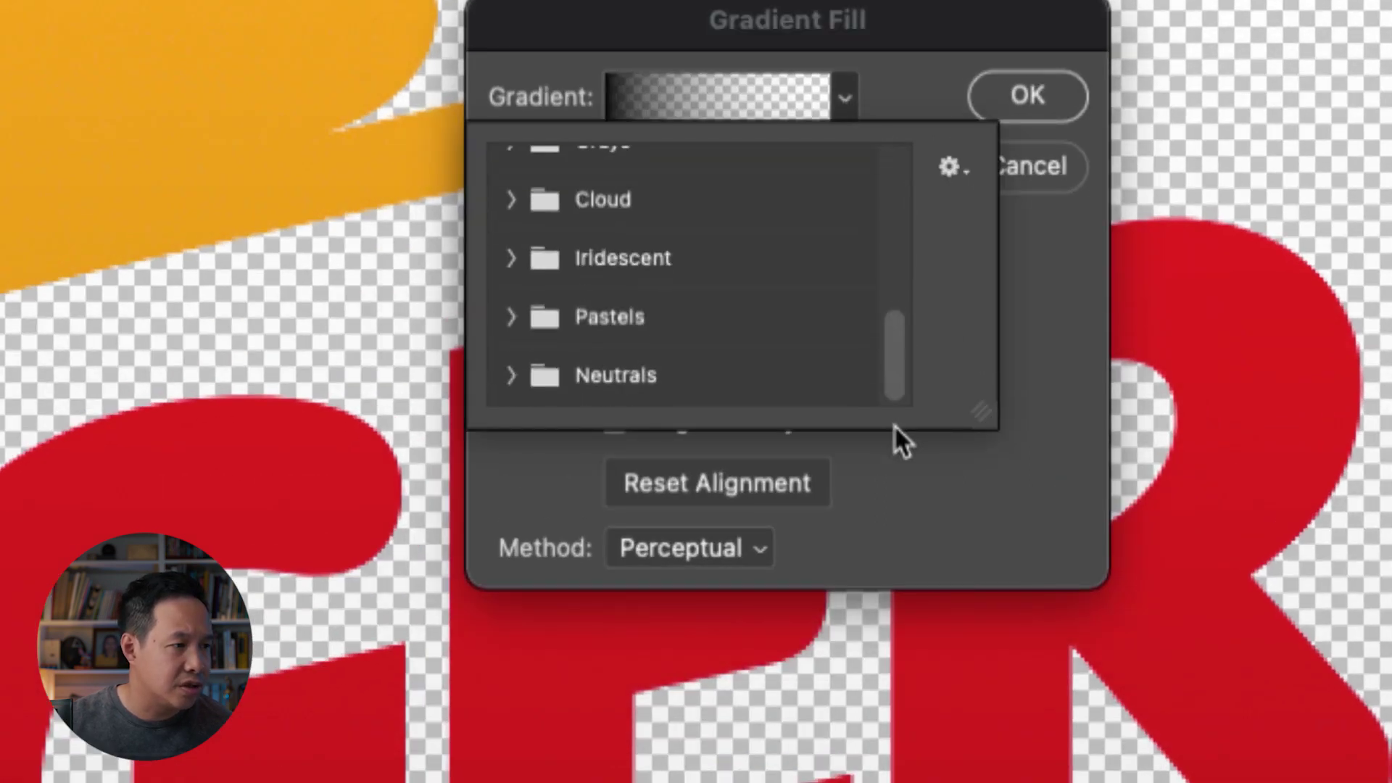
pyautogui.click(510, 318)
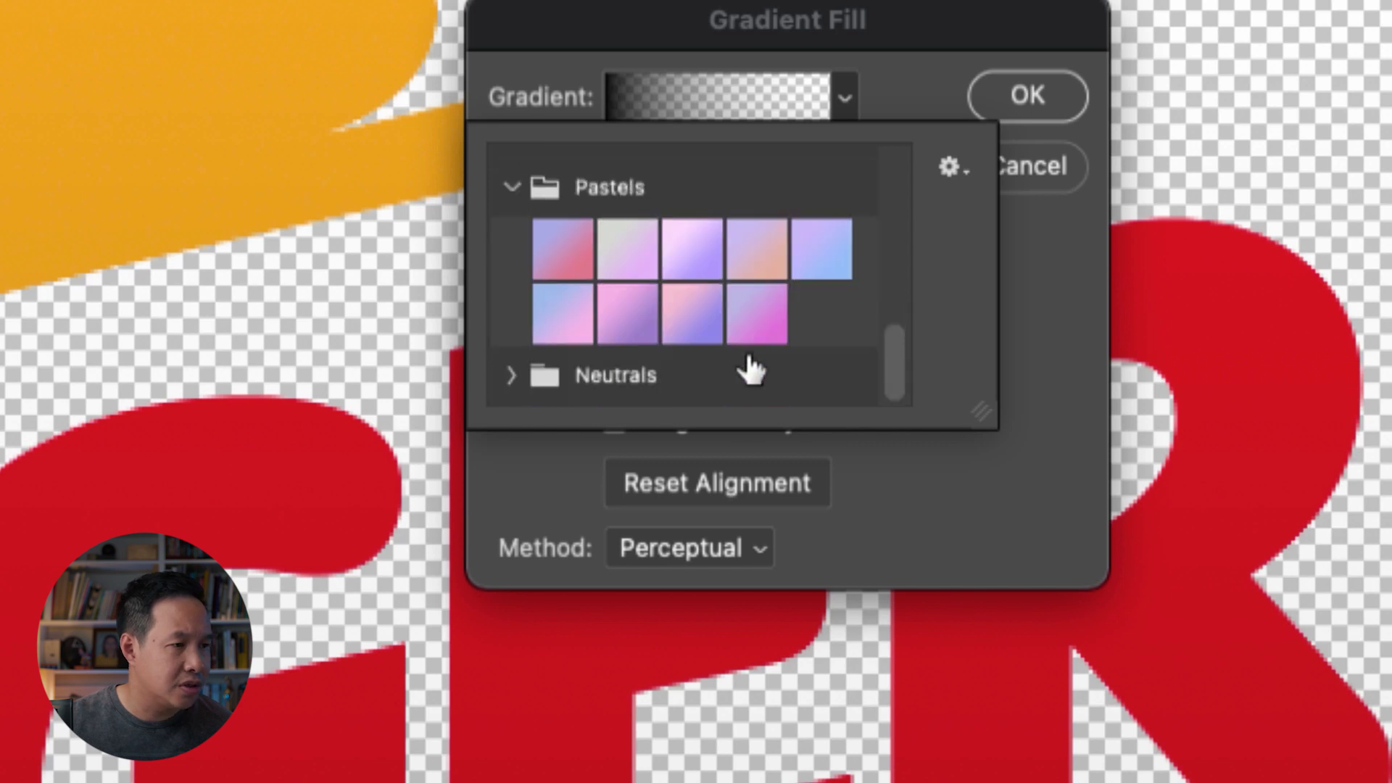
pyautogui.click(769, 326)
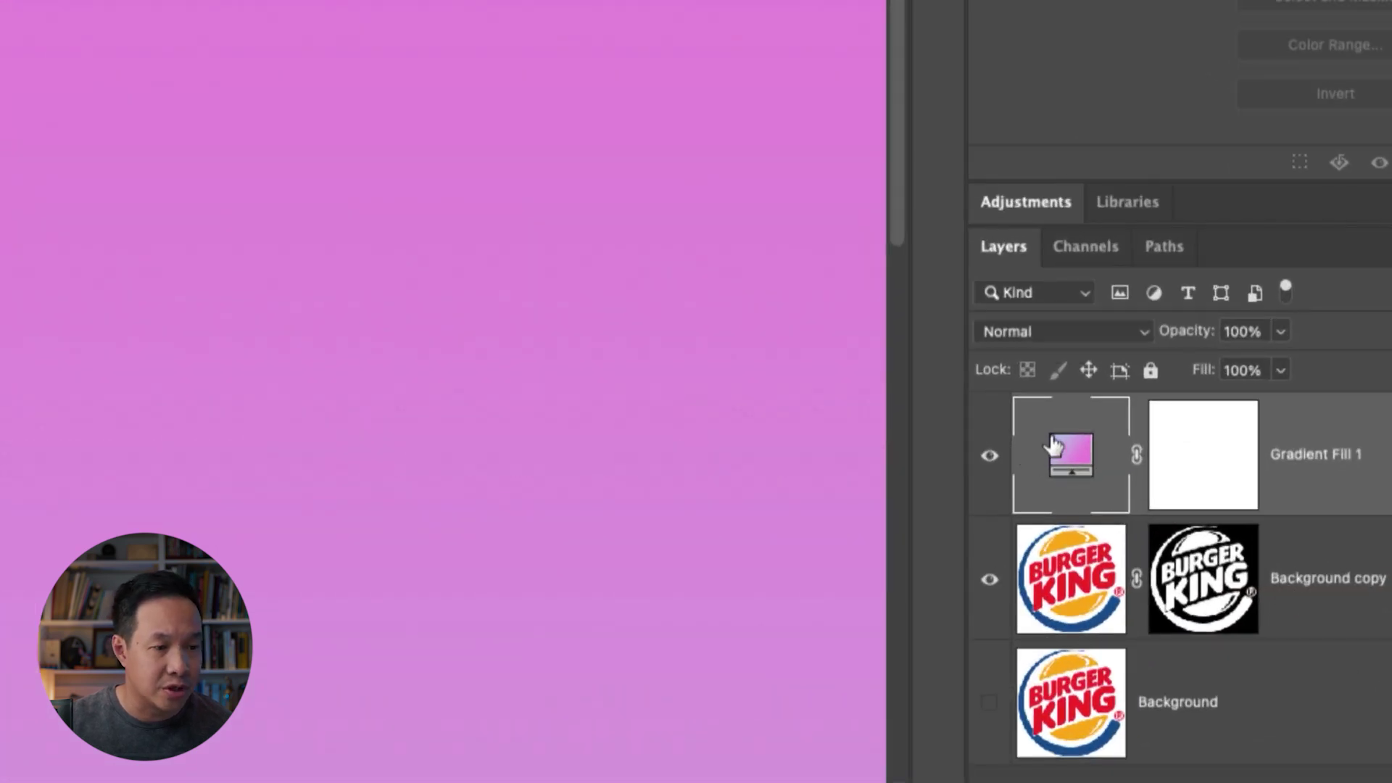
pyautogui.moveTo(1066, 454); pyautogui.dragTo(1058, 606)
pyautogui.scroll(2, 687, 363)
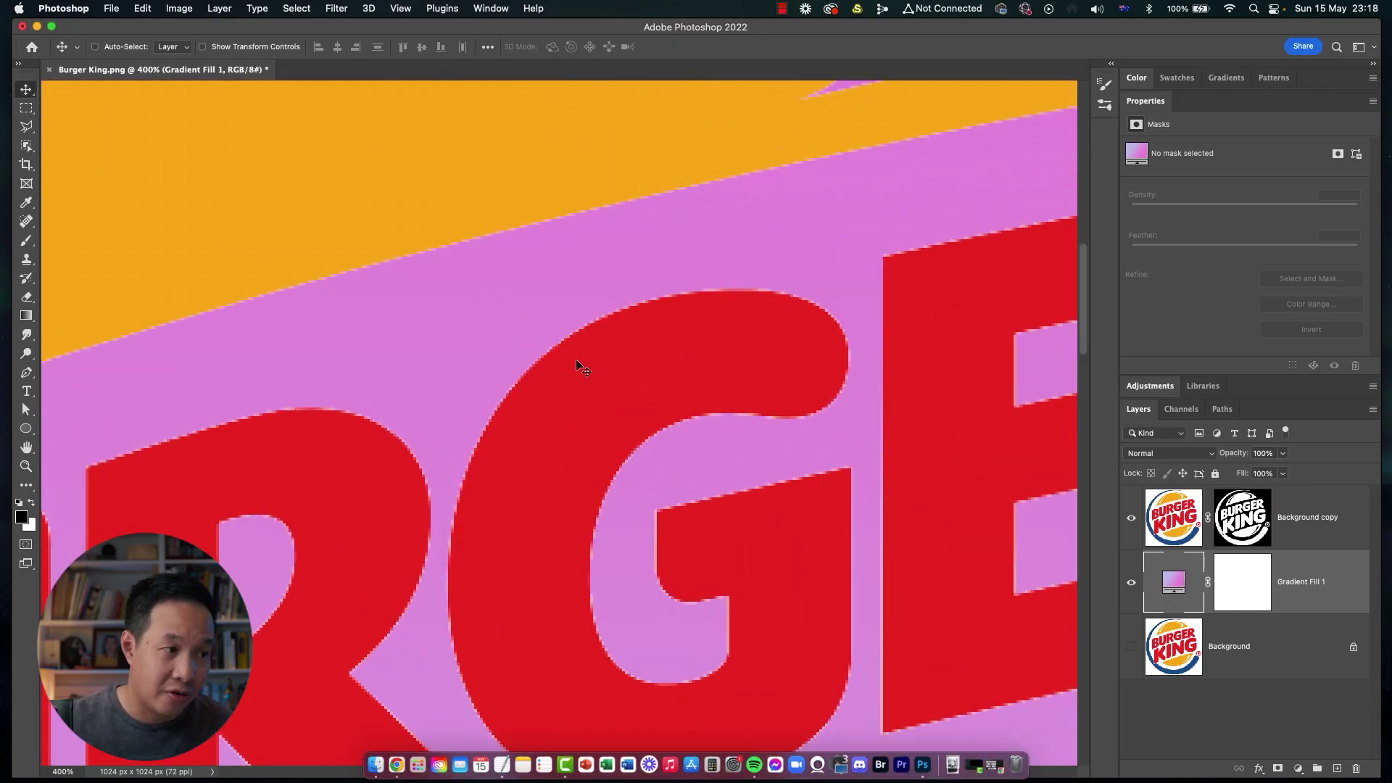
# Load the logo's mask as a selection, fit the view, and make Background copy active
pyautogui.scroll(1, 706, 351)
pyautogui.hscroll(1, 706, 351)
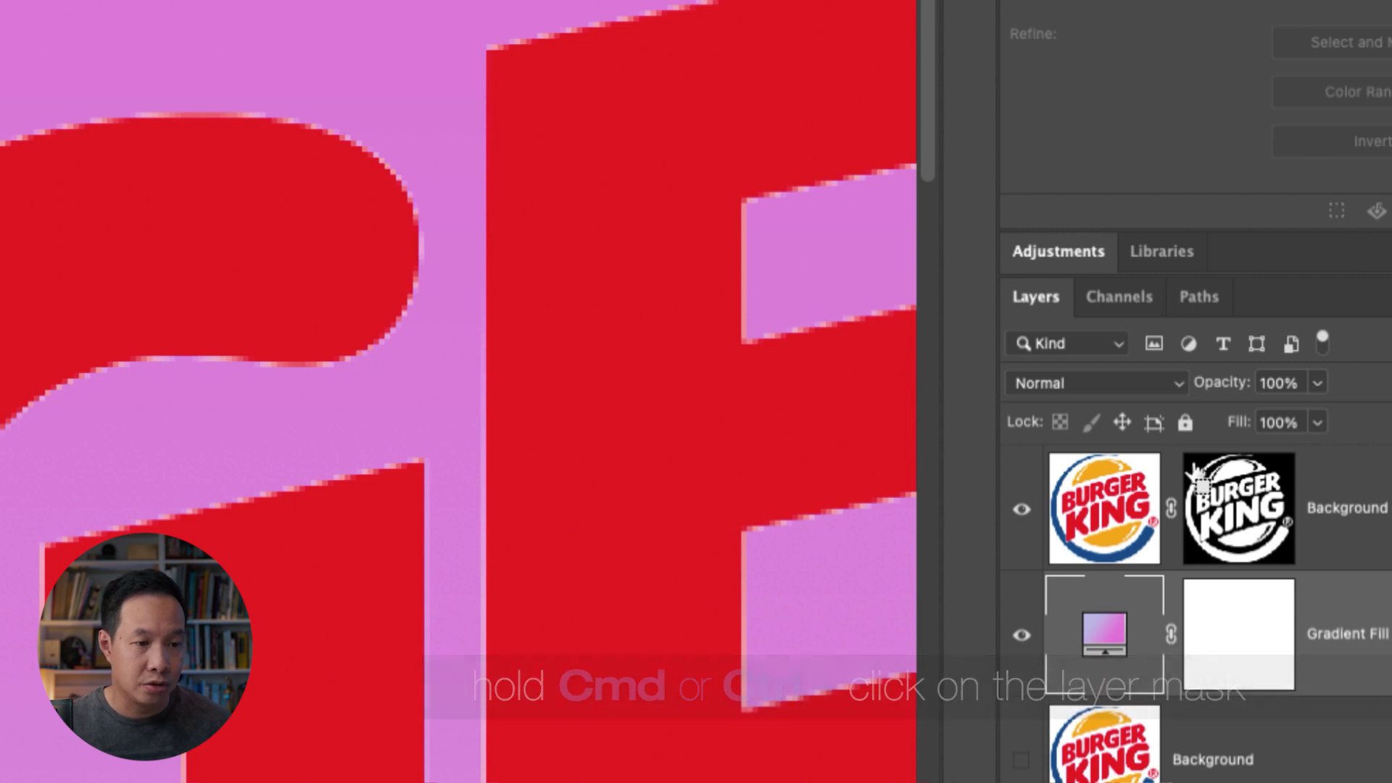
pyautogui.keyDown('super'); pyautogui.click(1196, 479); pyautogui.keyUp('super')
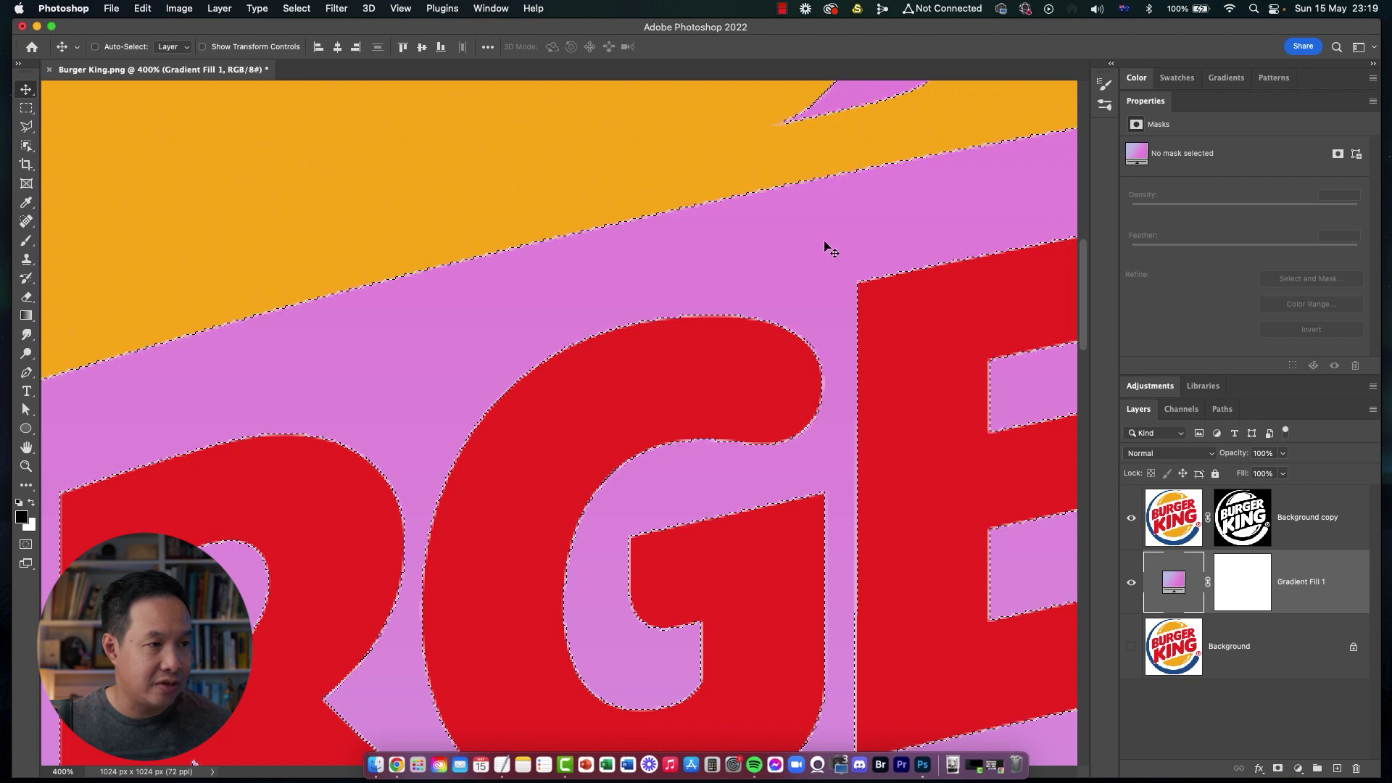
pyautogui.press('super+0')
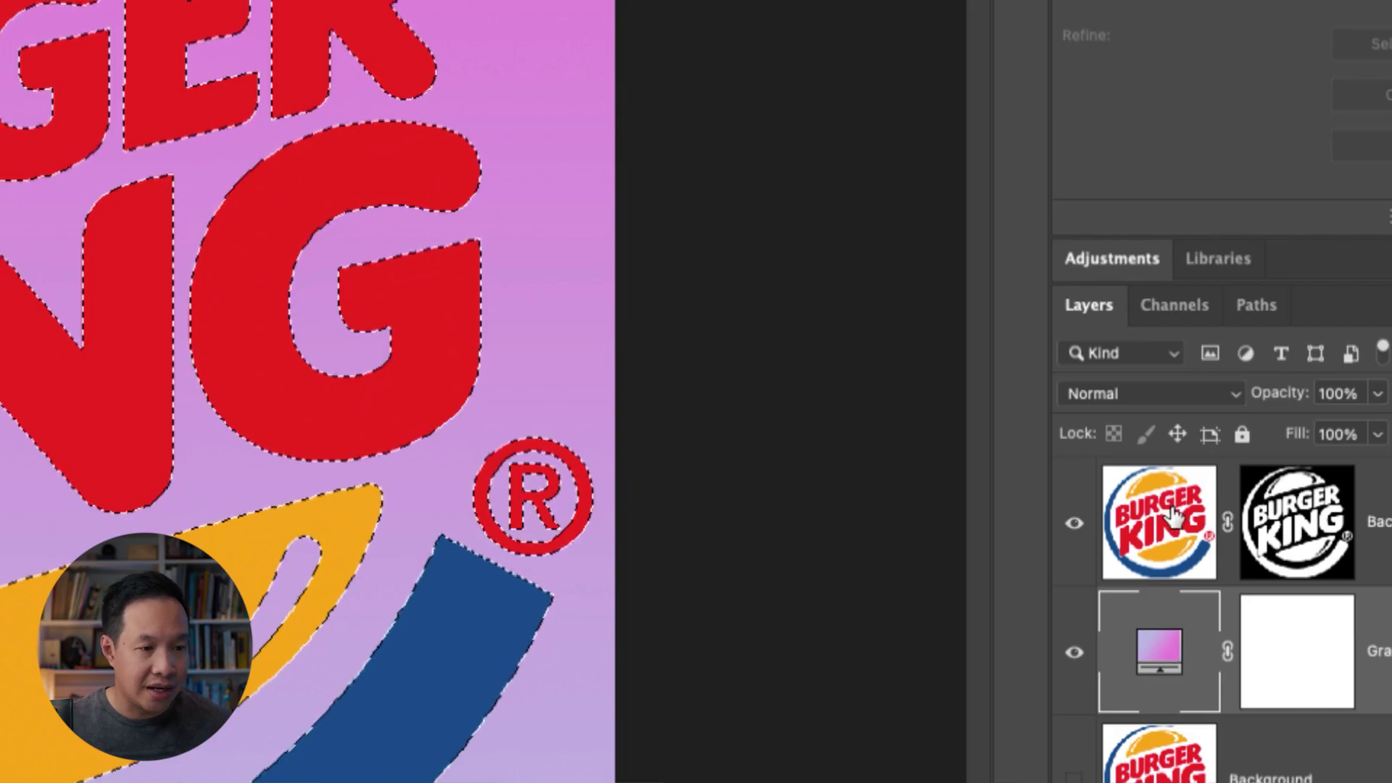
pyautogui.click(1144, 517)
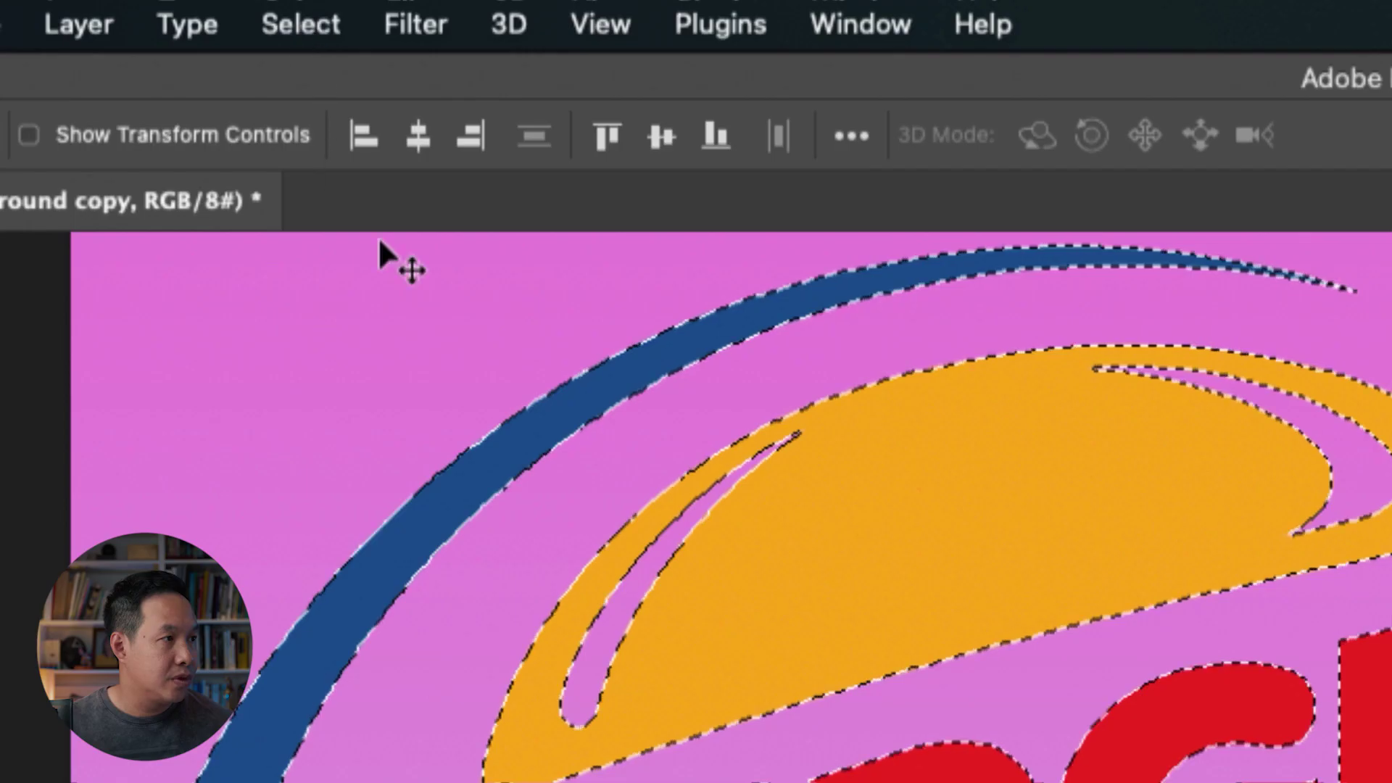
# In Select and Mask, set a 1 px smart radius and Decontaminate Colors, outputting to a new layer with layer mask
pyautogui.click(301, 26)
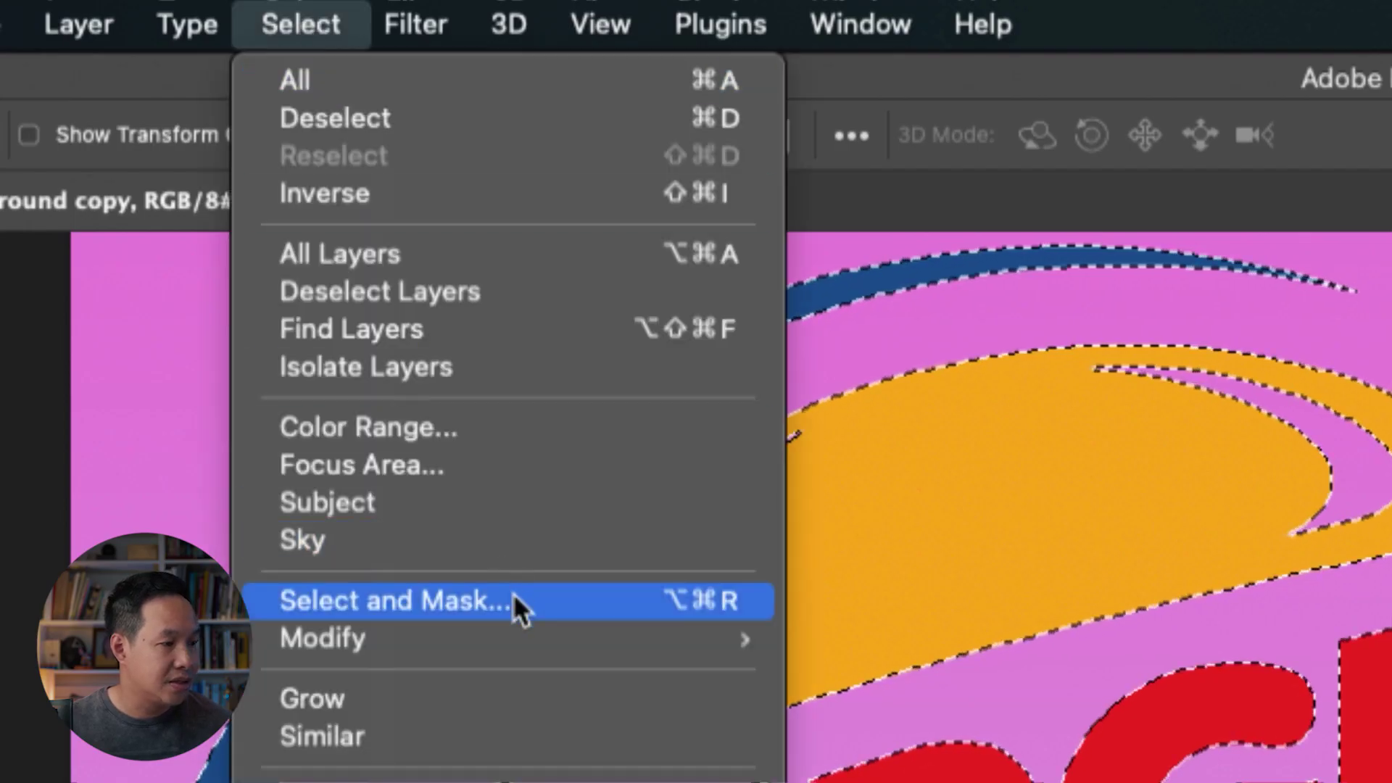
pyautogui.click(513, 593)
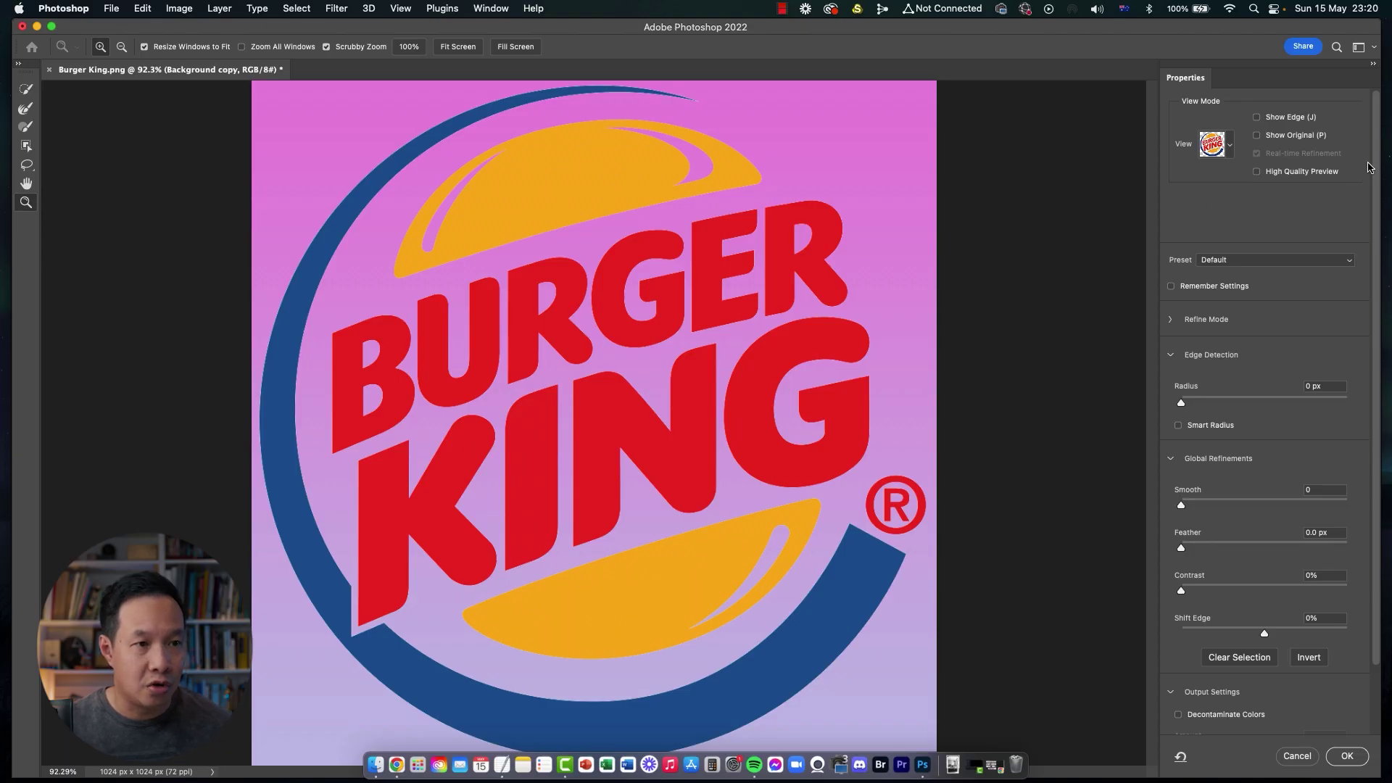
pyautogui.click(1181, 403)
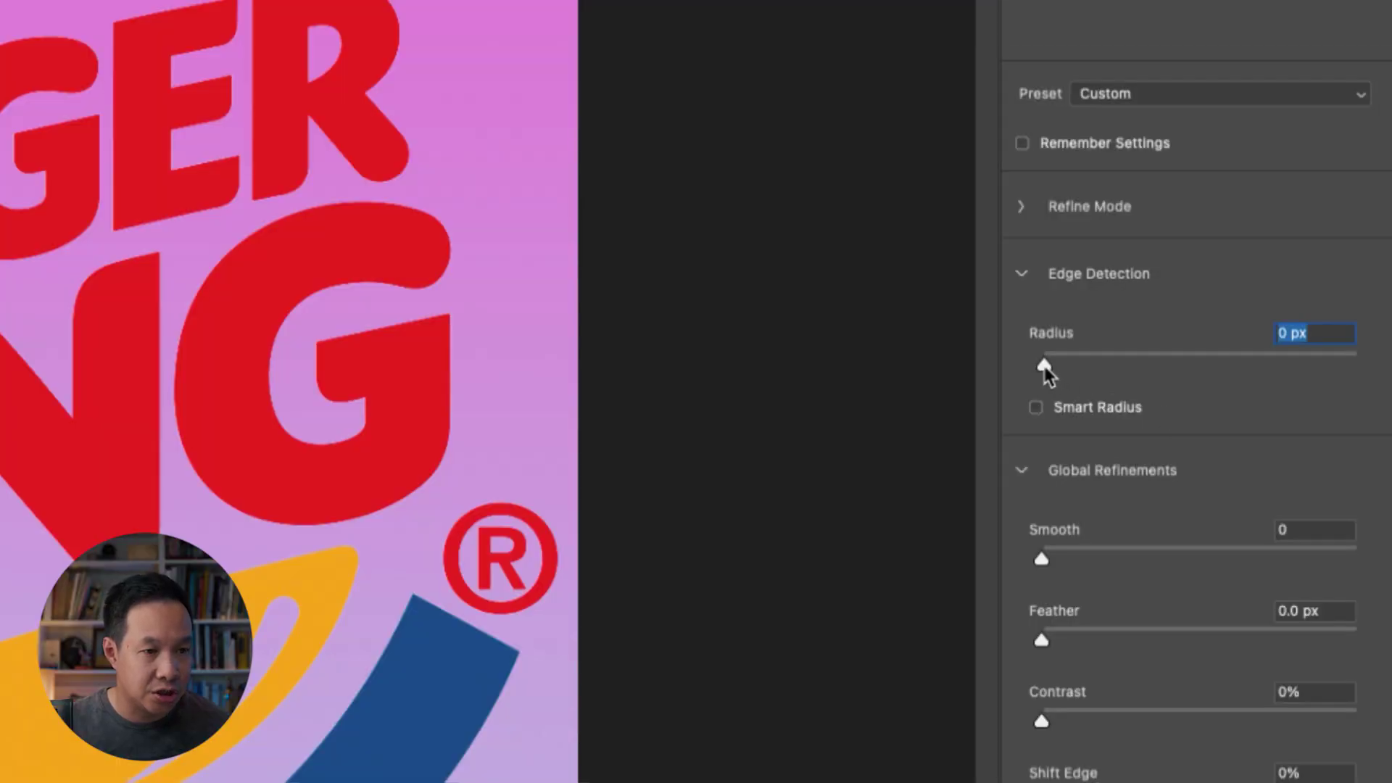
pyautogui.moveTo(1051, 367); pyautogui.dragTo(1053, 368)
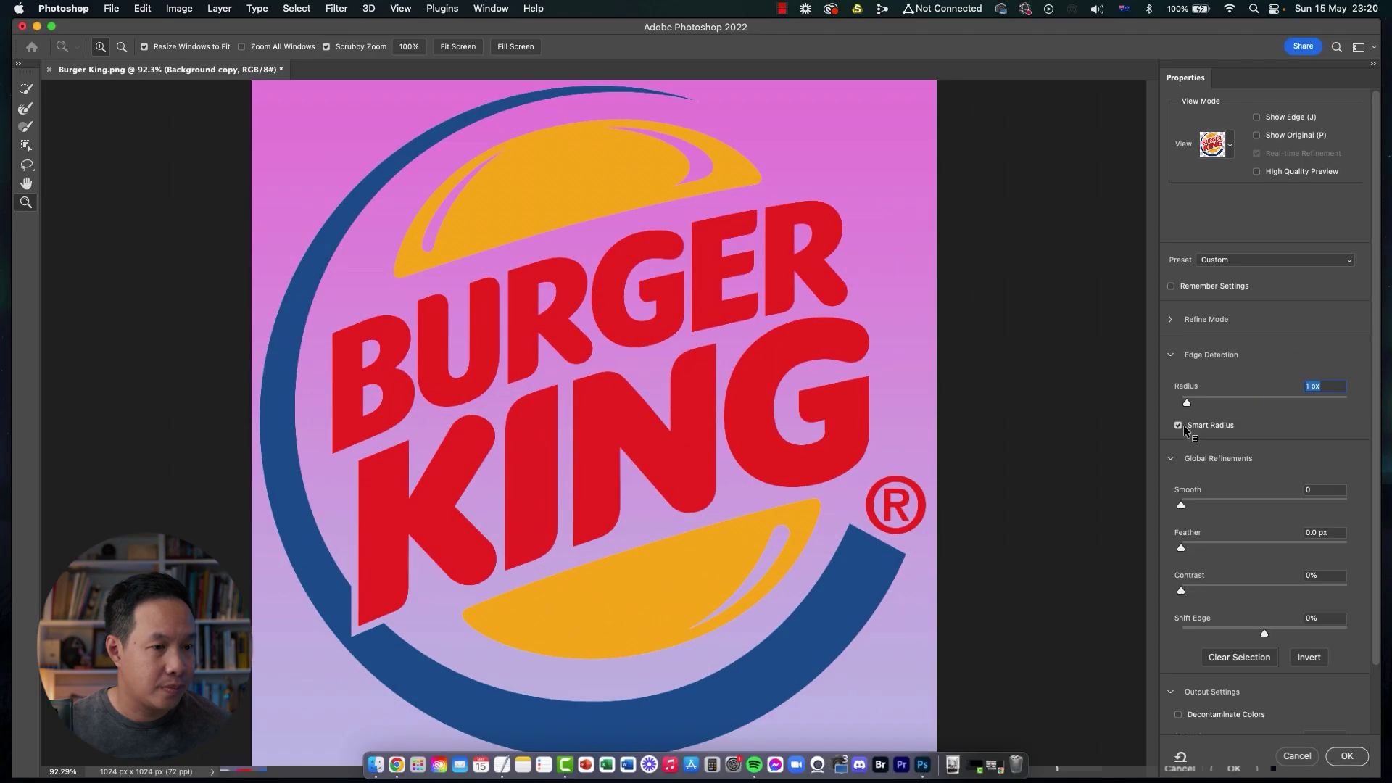
pyautogui.scroll(-2, 1237, 663)
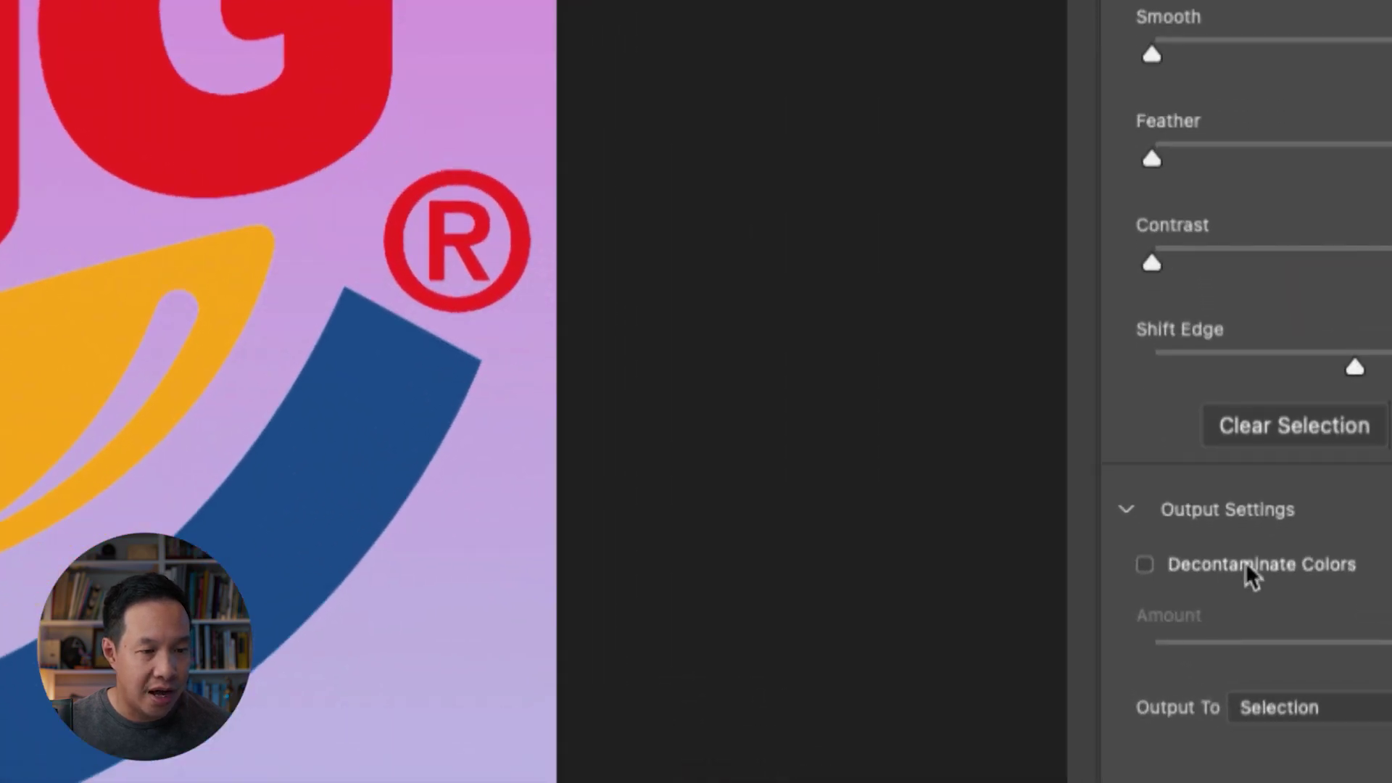
pyautogui.click(1140, 570)
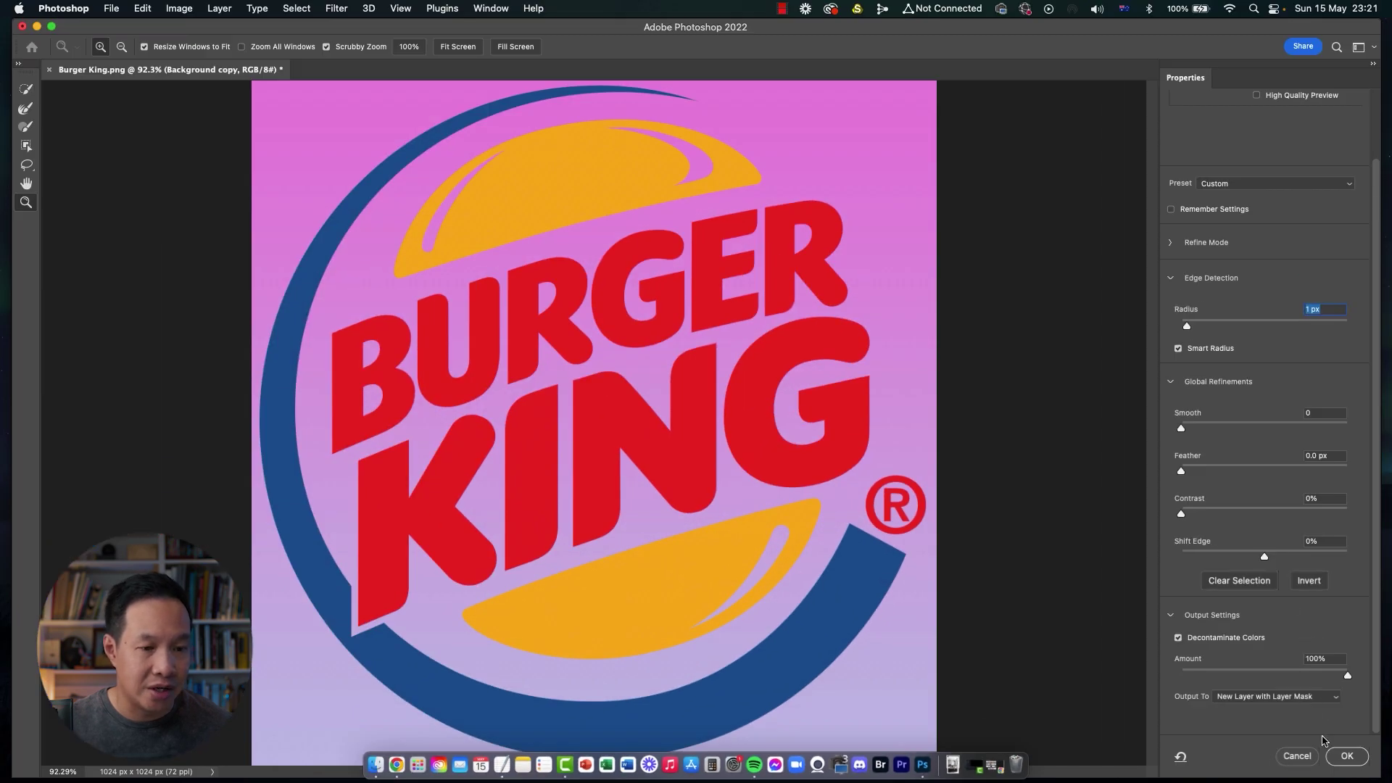
pyautogui.click(1348, 756)
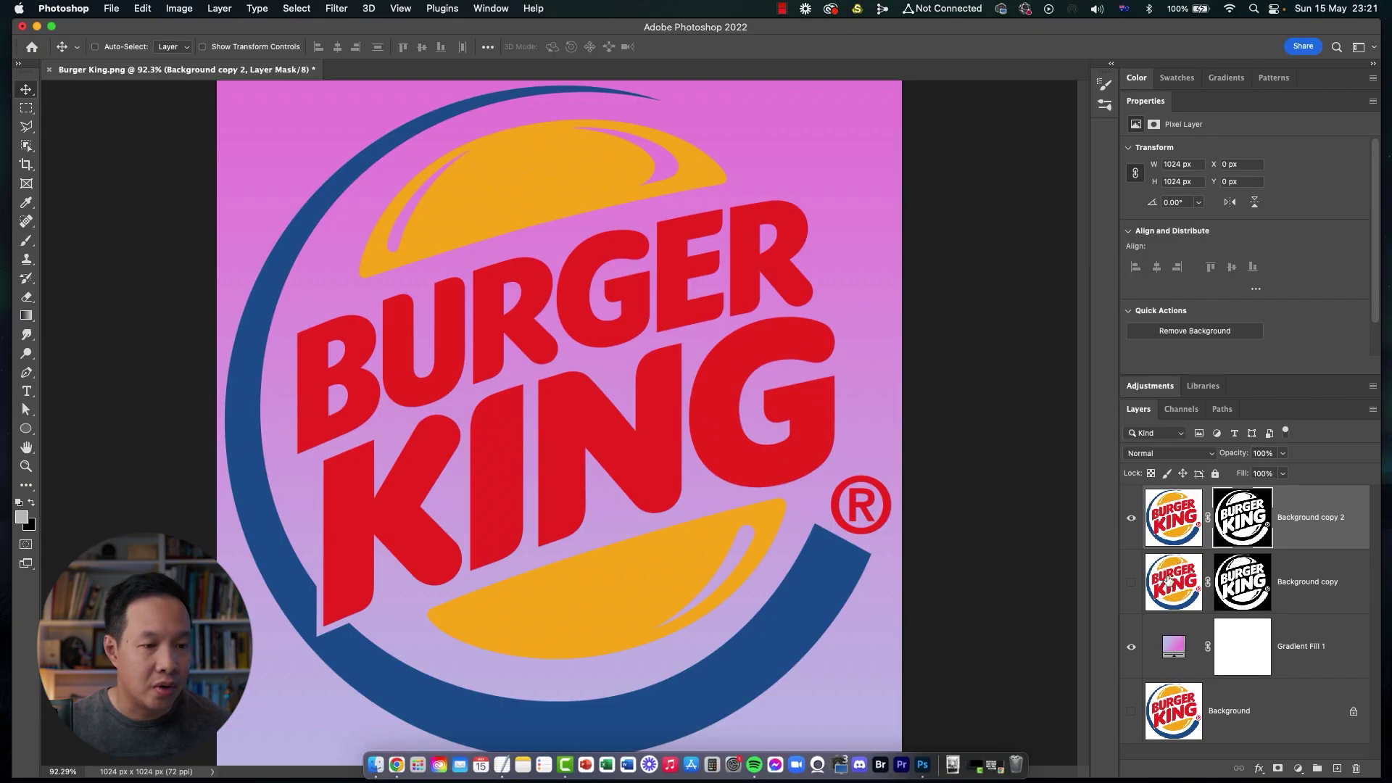
# Delete the Background copy and Gradient Fill 1 layers, then bring up the OzyakiWhite.jpg document
pyautogui.click(1166, 584)
pyautogui.press('BackSpace')
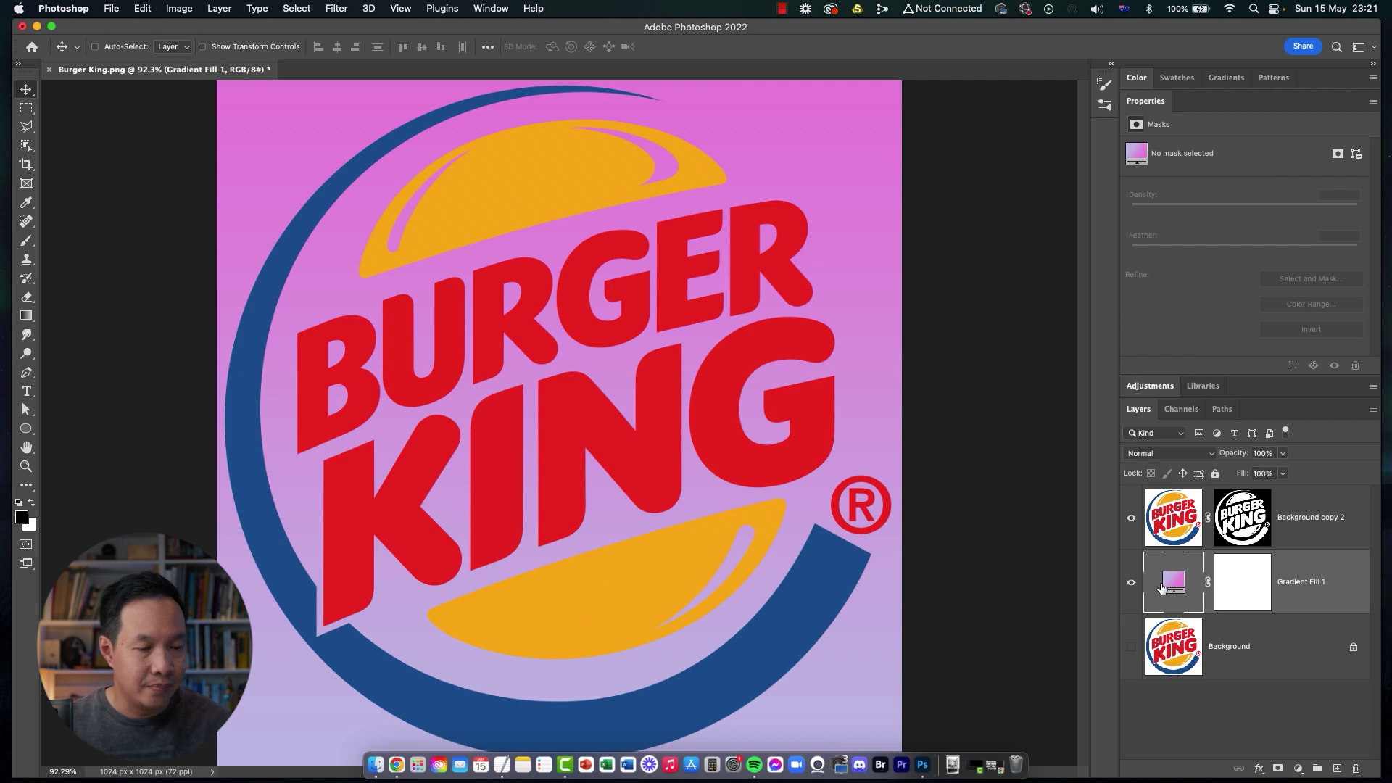
pyautogui.press('BackSpace')
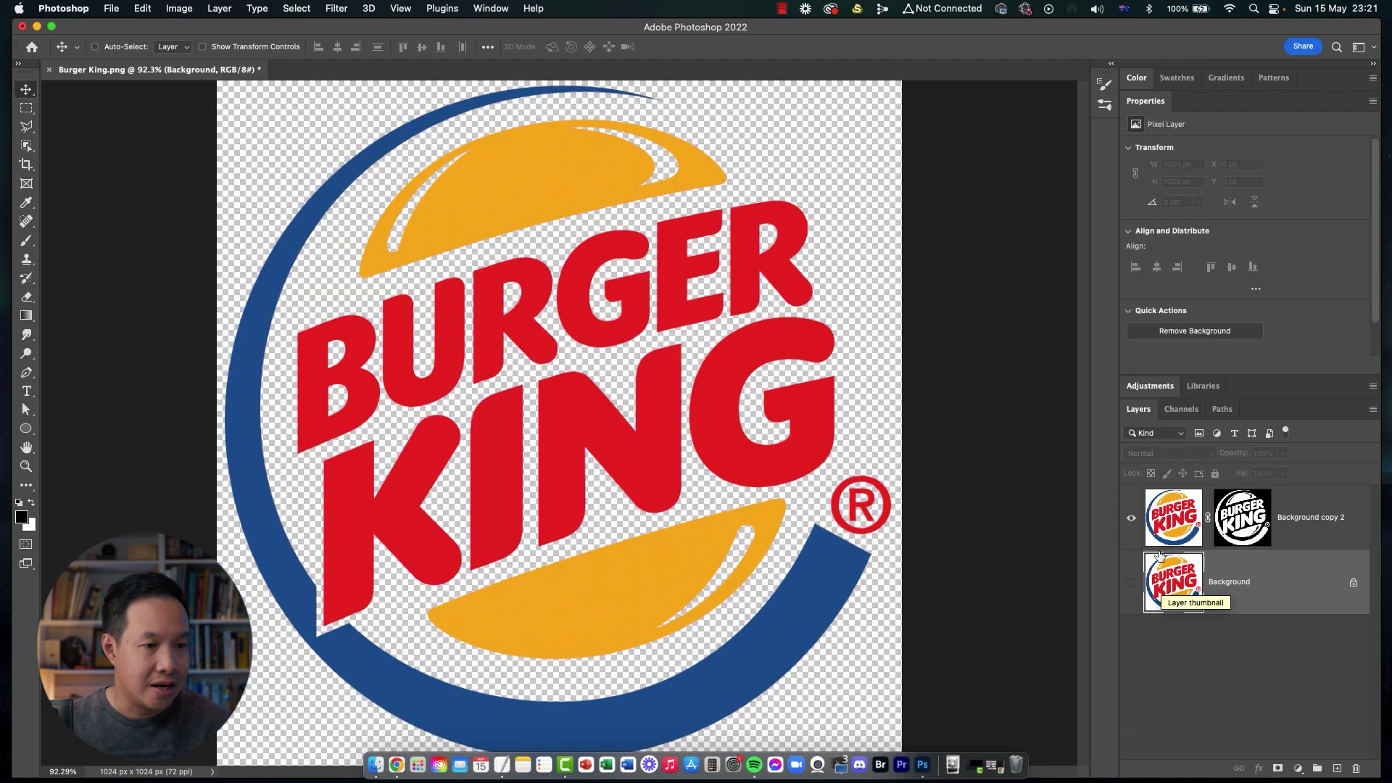
pyautogui.moveTo(635, 422); pyautogui.dragTo(789, 400)
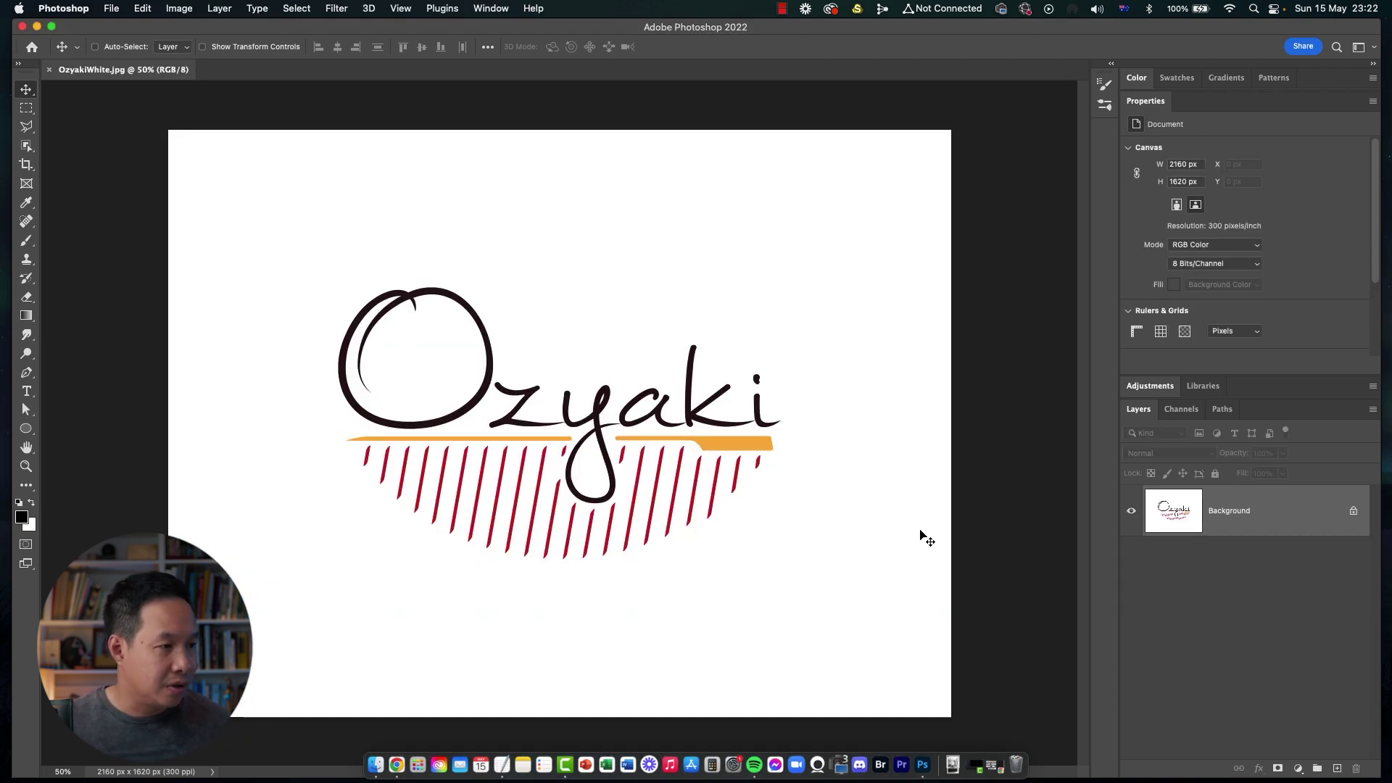
# Duplicate the Ozyaki Background layer as Layer 1 and hide the original Background
pyautogui.click(1175, 509)
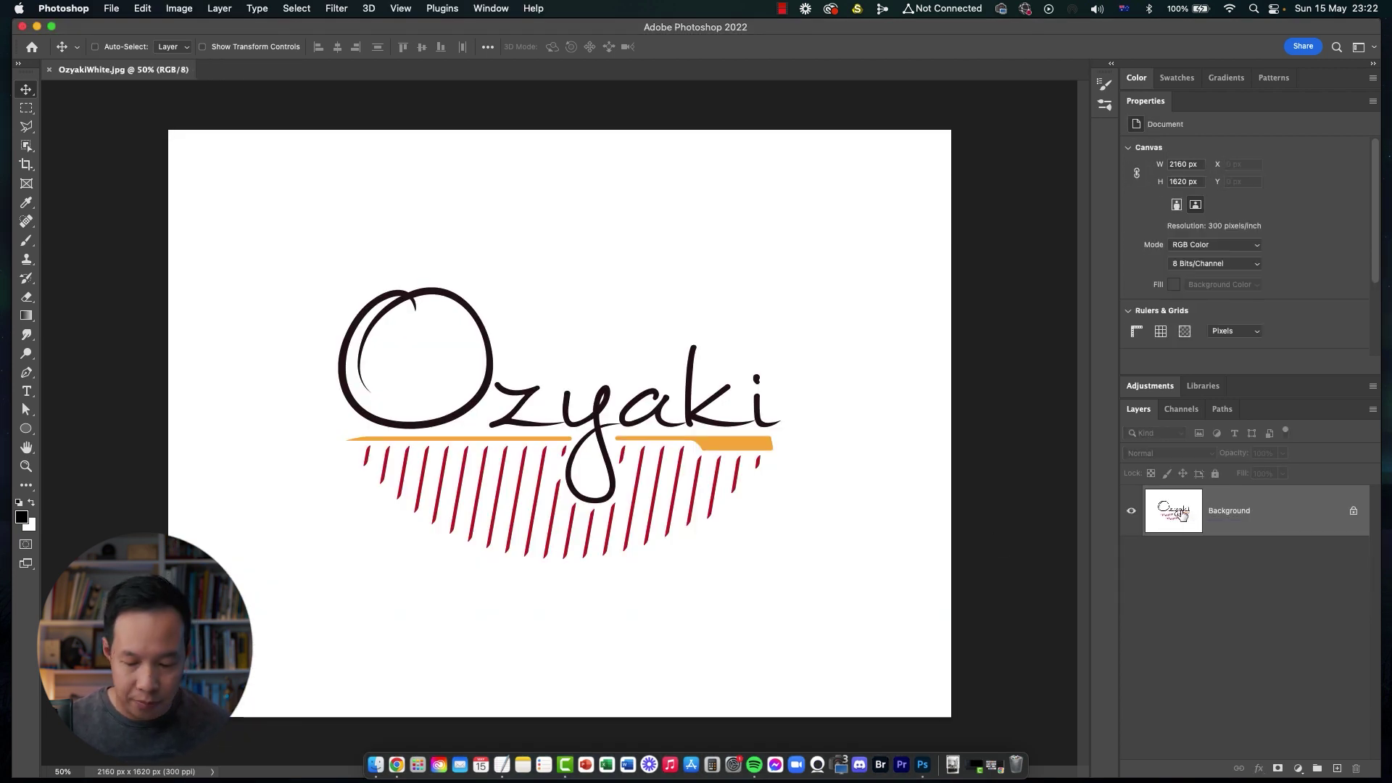
pyautogui.press('super+j')
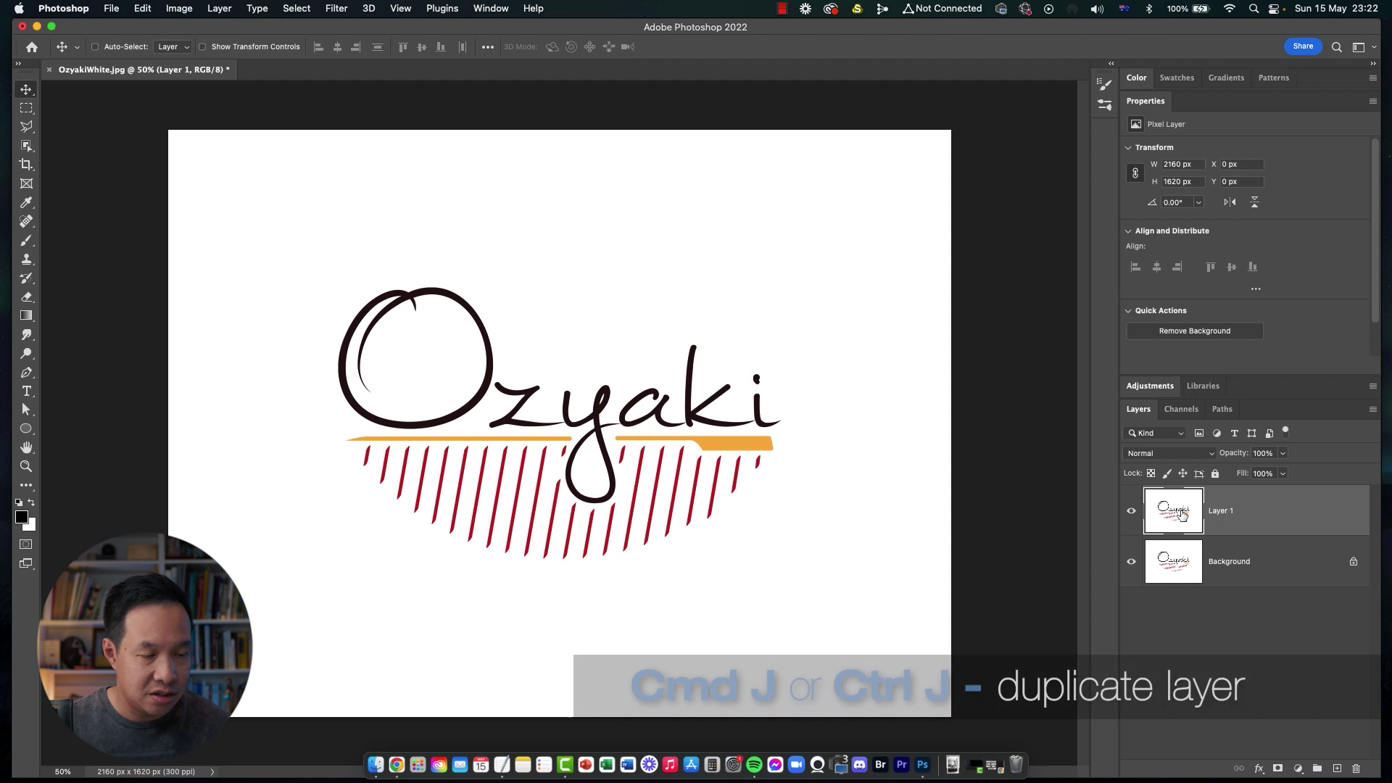
pyautogui.click(1131, 562)
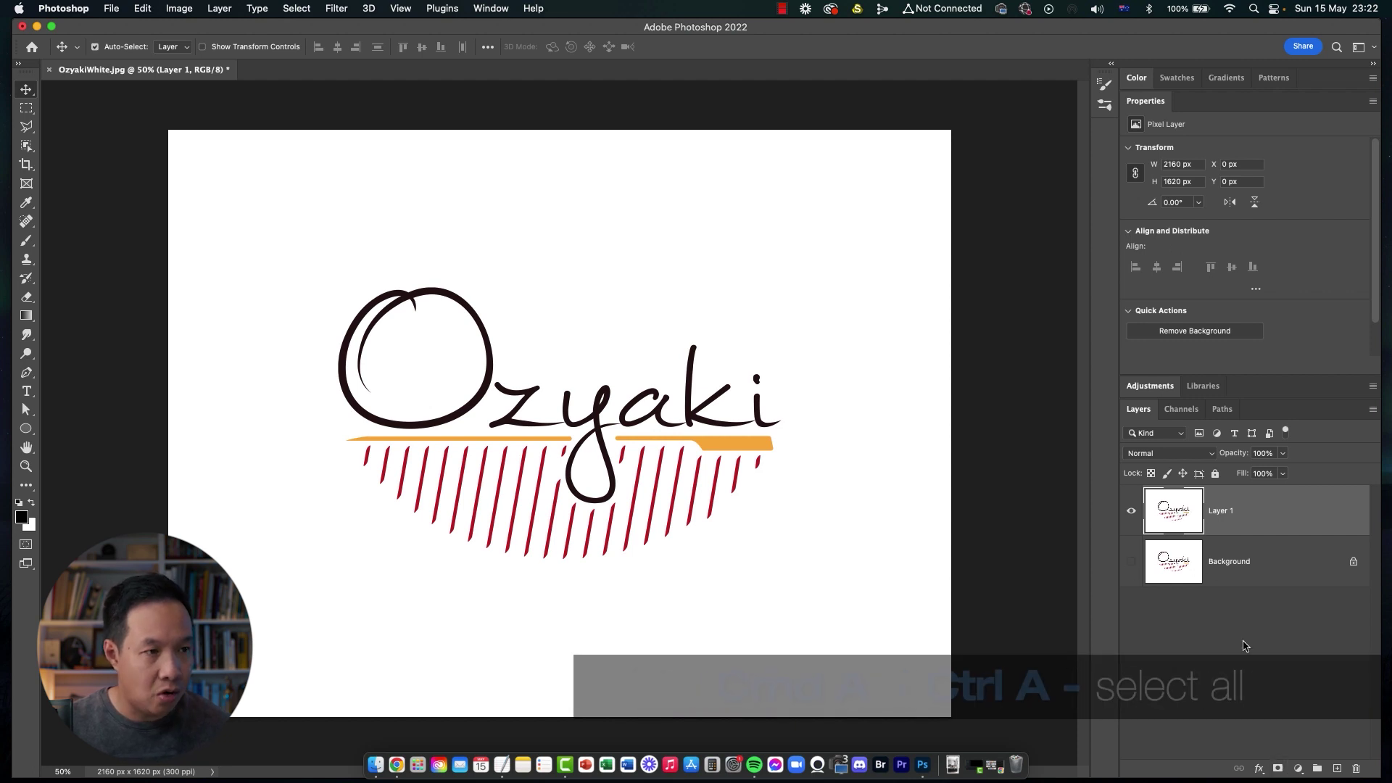
# Add a layer mask to Layer 1 and paste a copy of the whole logo into it
pyautogui.press('super+a')
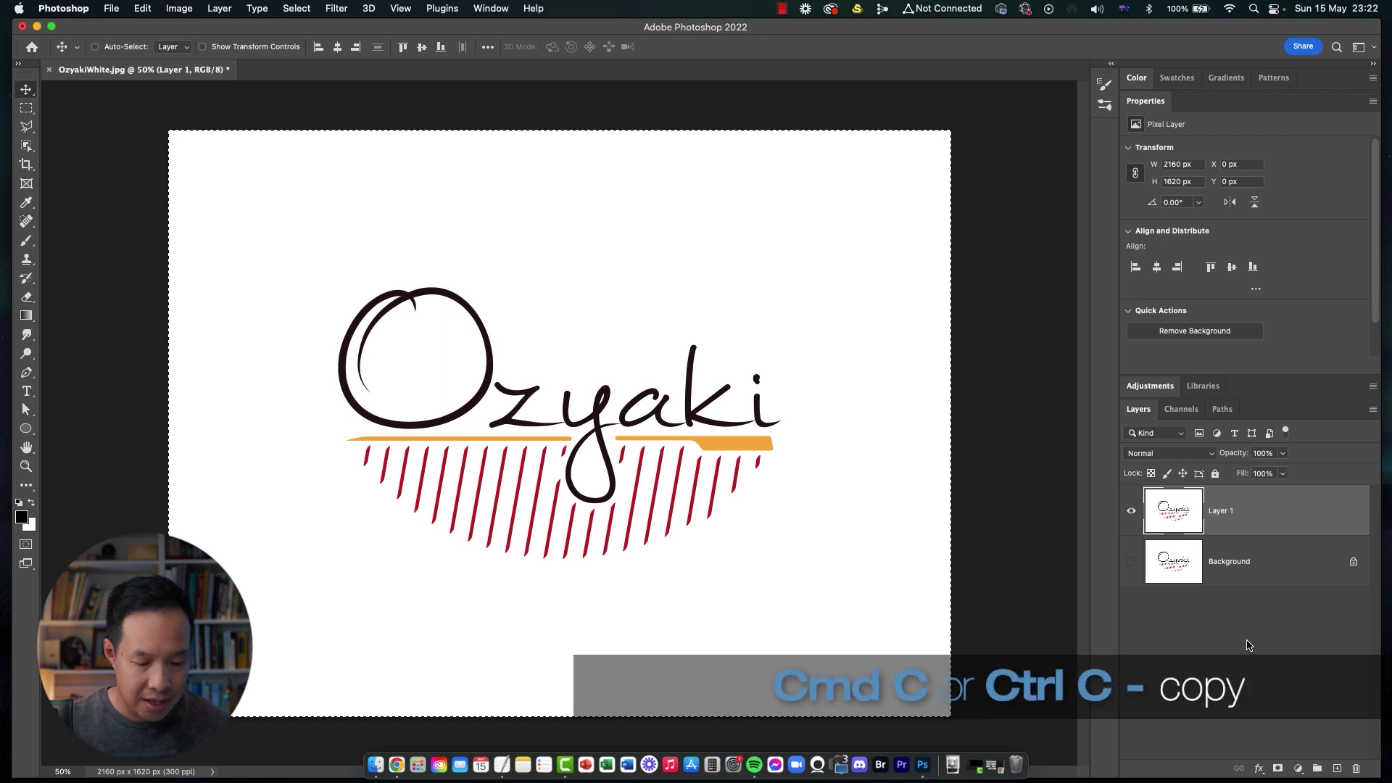
pyautogui.click(1277, 768)
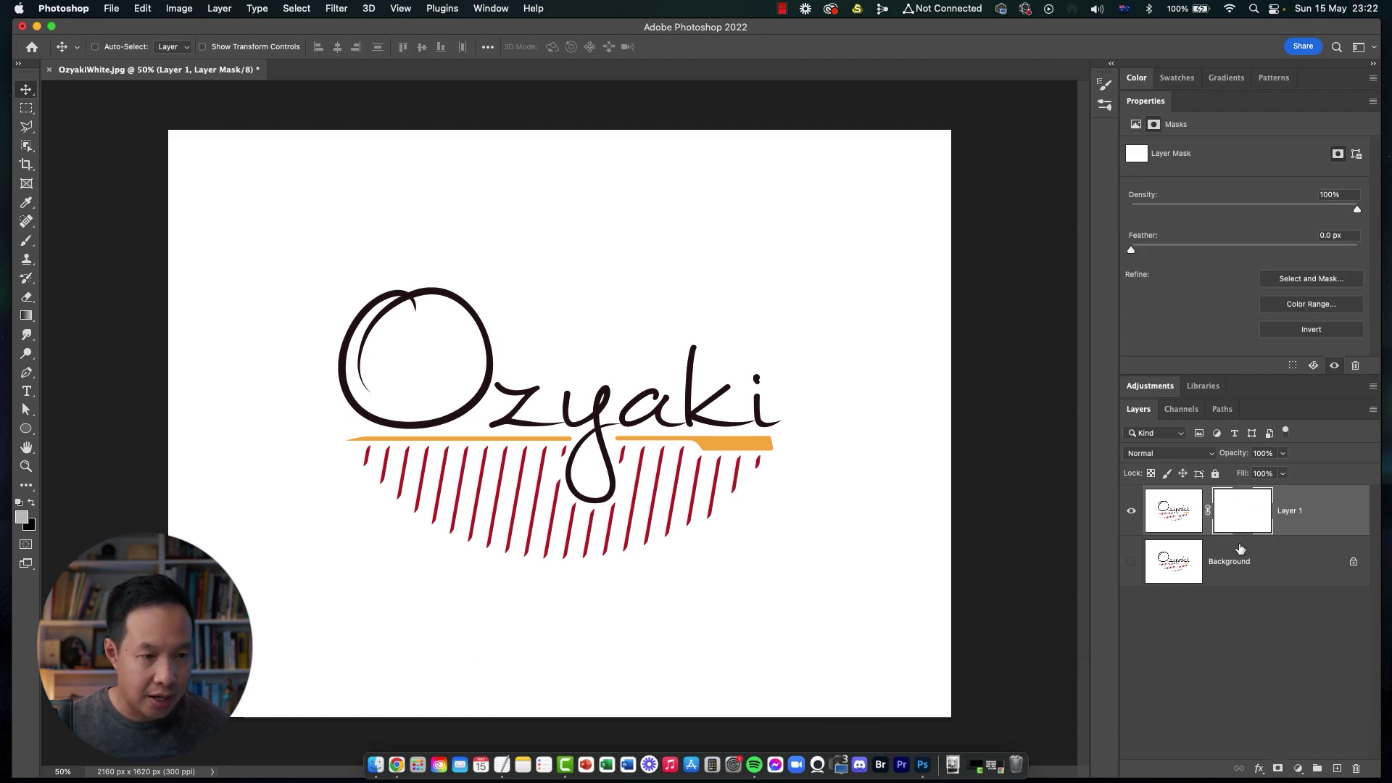
pyautogui.keyDown('alt'); pyautogui.click(1243, 516); pyautogui.keyUp('alt')
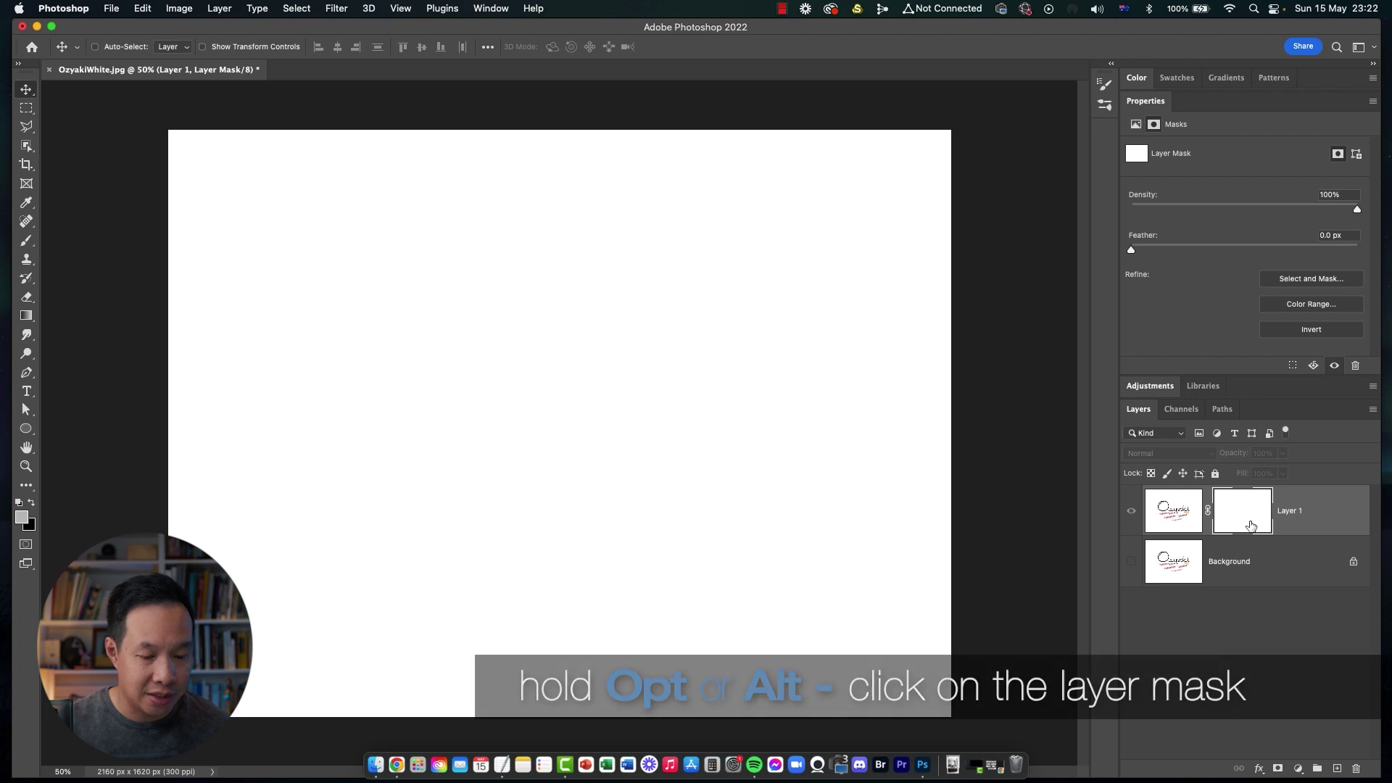
pyautogui.press('super+v')
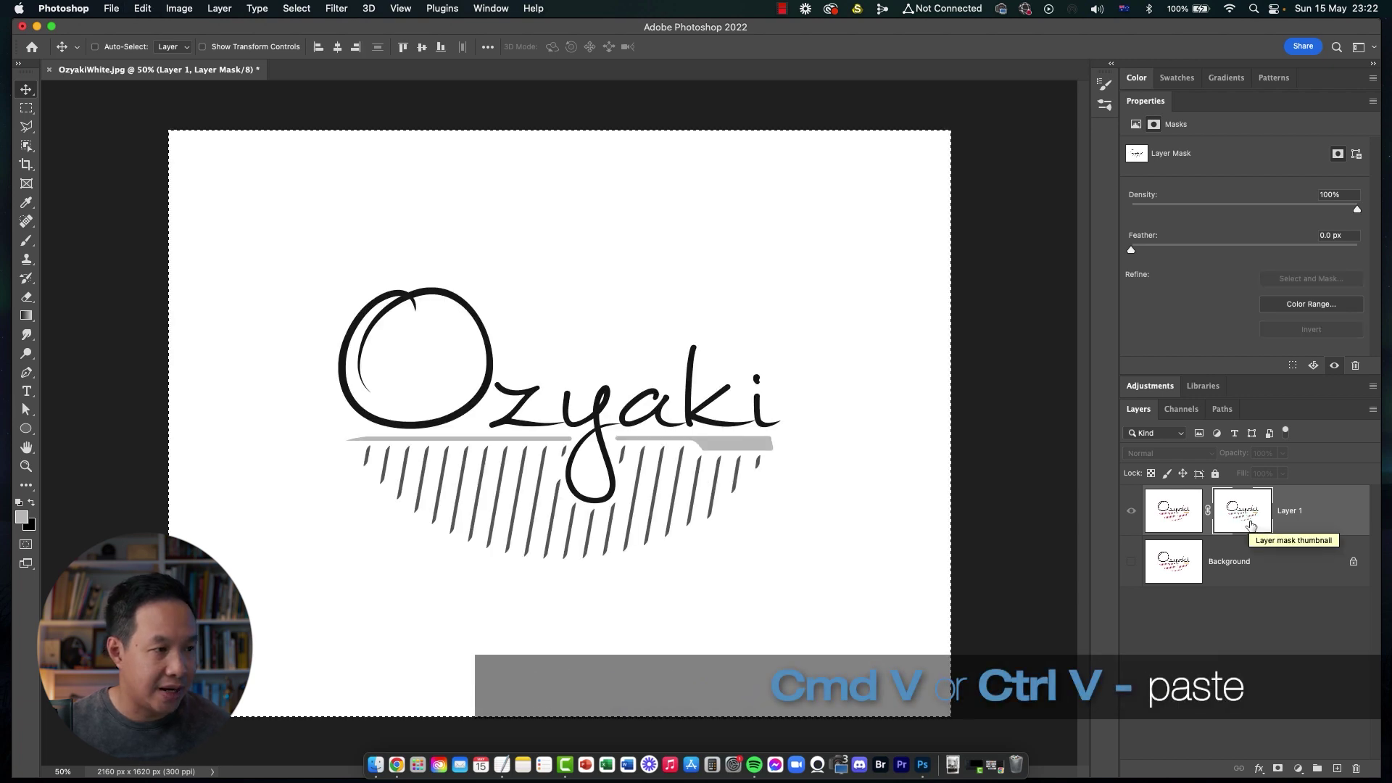
pyautogui.press('super+l')
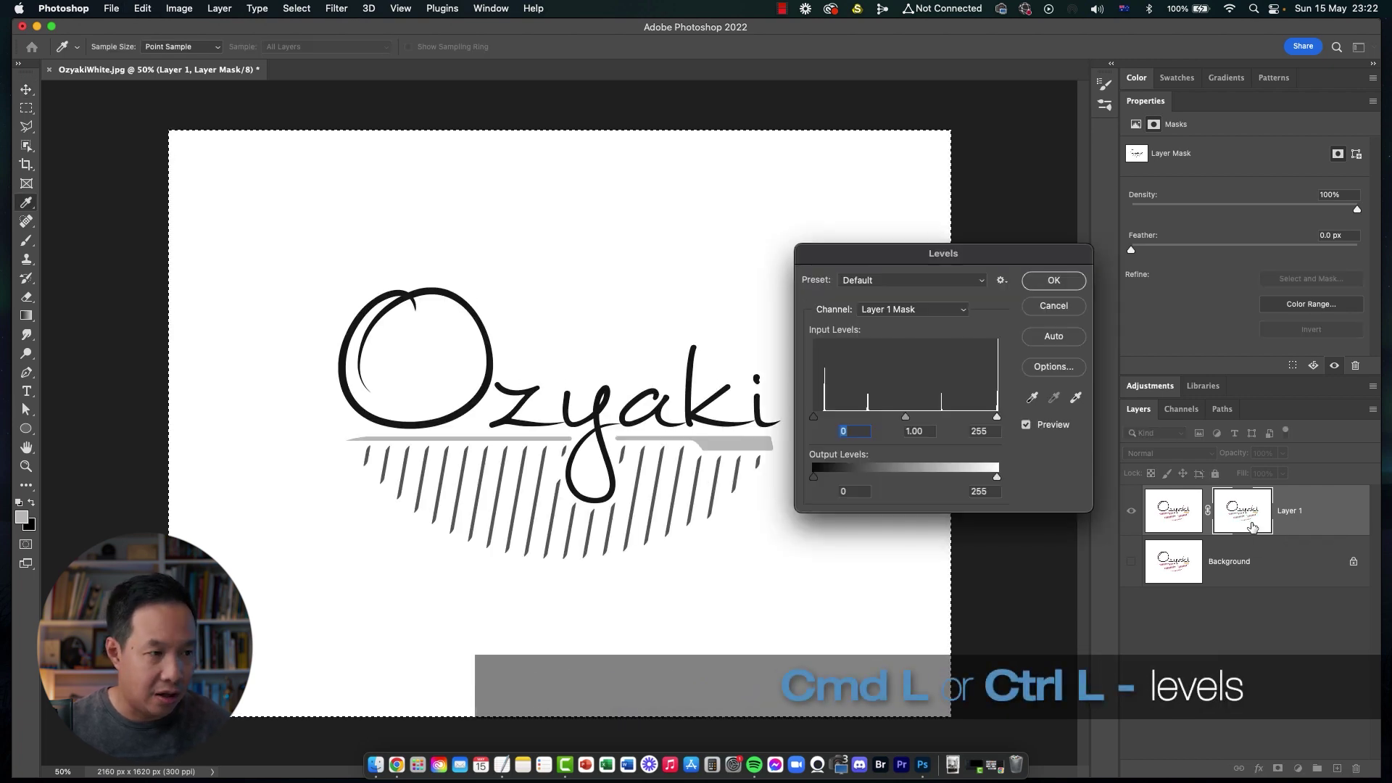
# Apply Levels to the mask, with the grey bar as black point and the white background as white point
pyautogui.click(1031, 398)
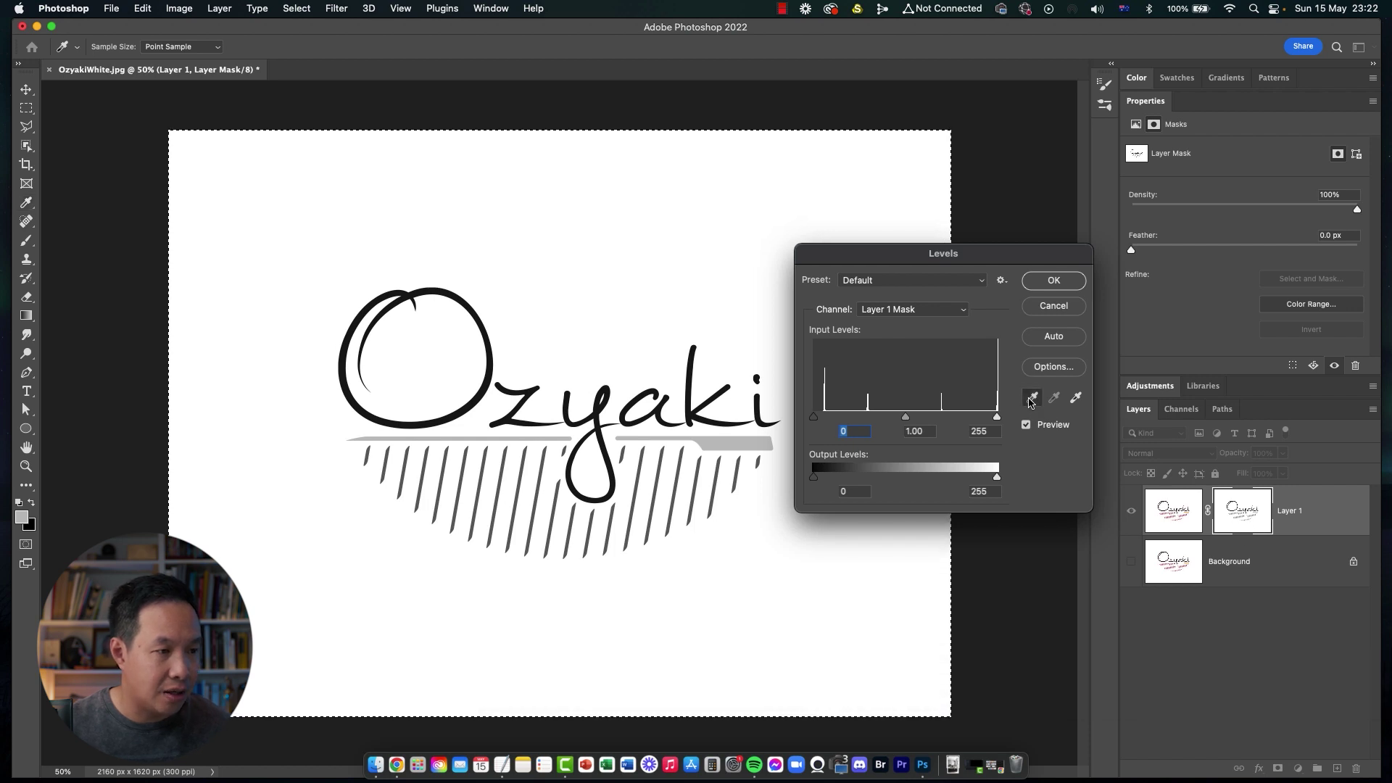
pyautogui.click(741, 443)
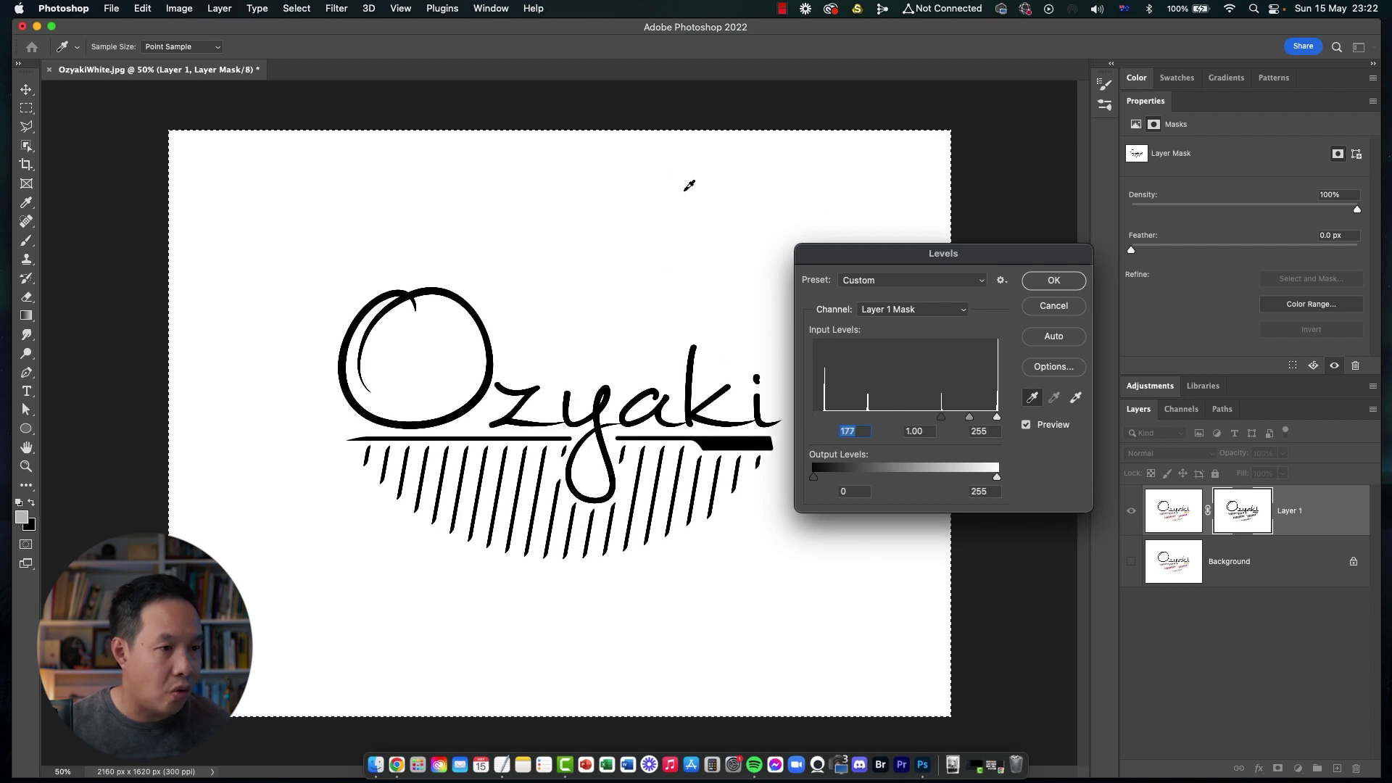
pyautogui.click(1074, 401)
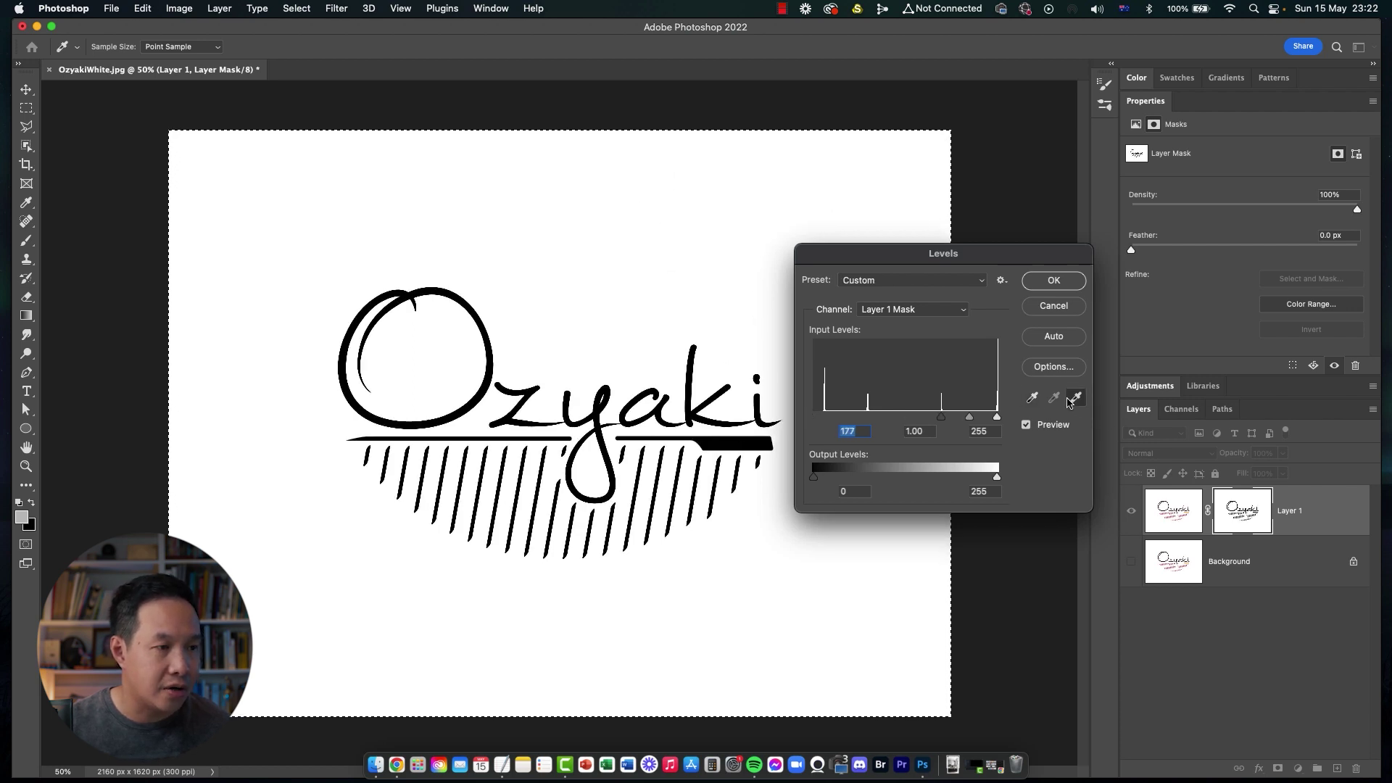
pyautogui.click(655, 208)
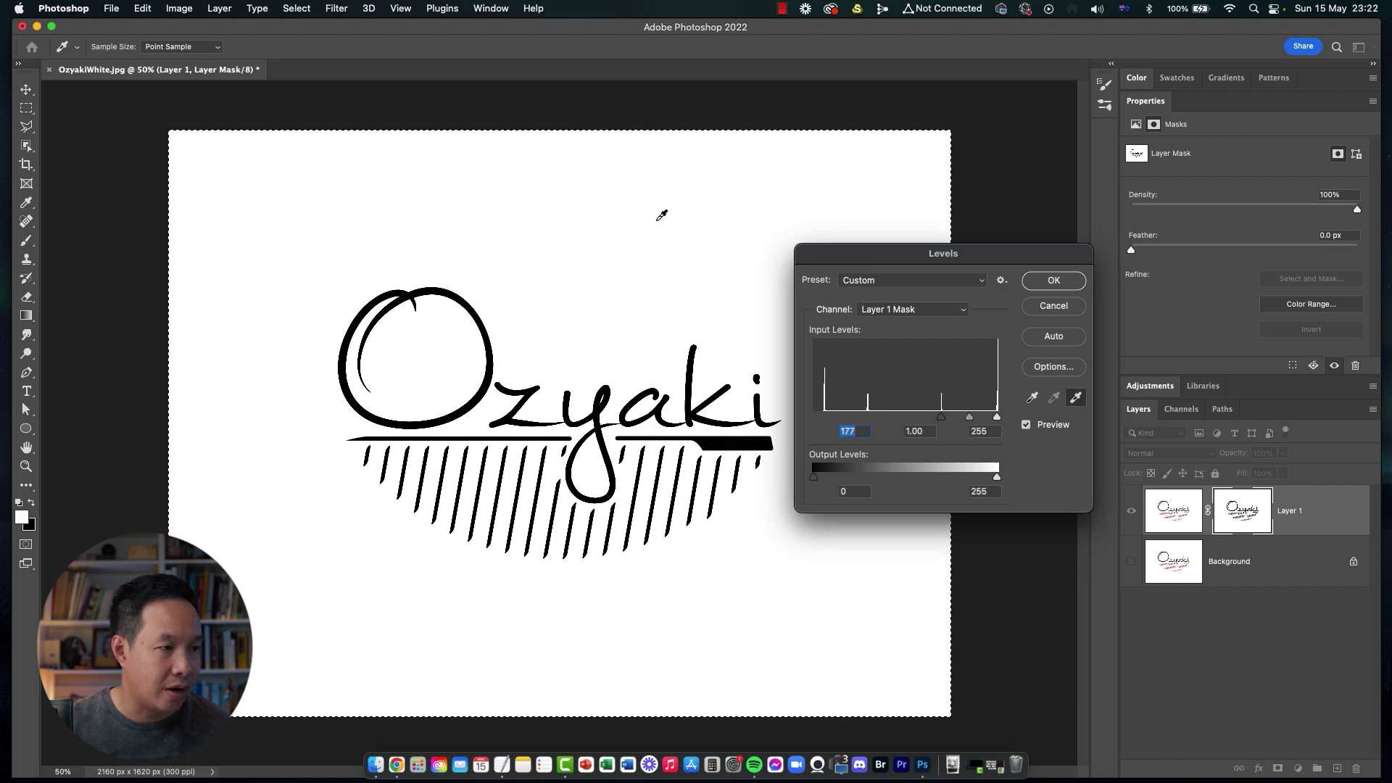
pyautogui.click(1048, 285)
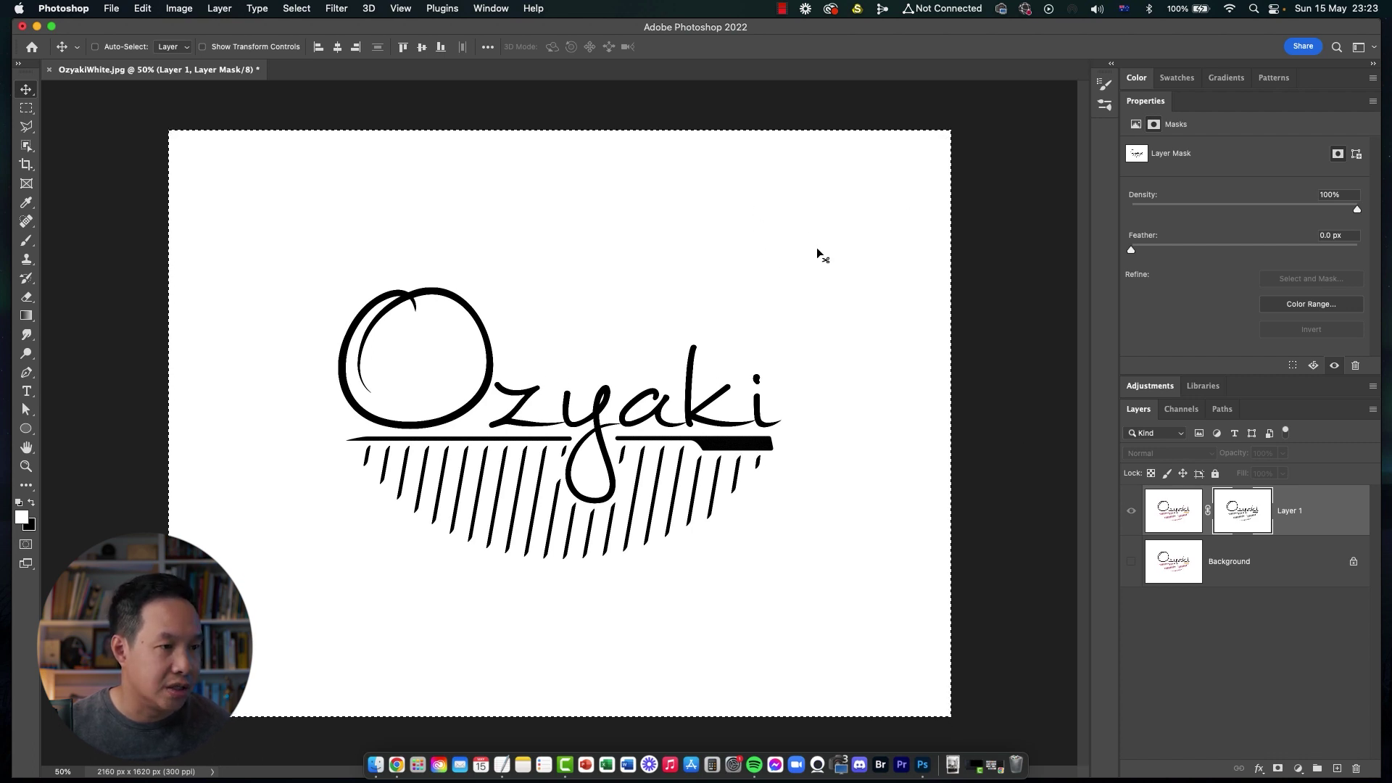
# Invert Layer 1's mask so the logo shows on transparency, then load the mask as a selection
pyautogui.press('super+i')
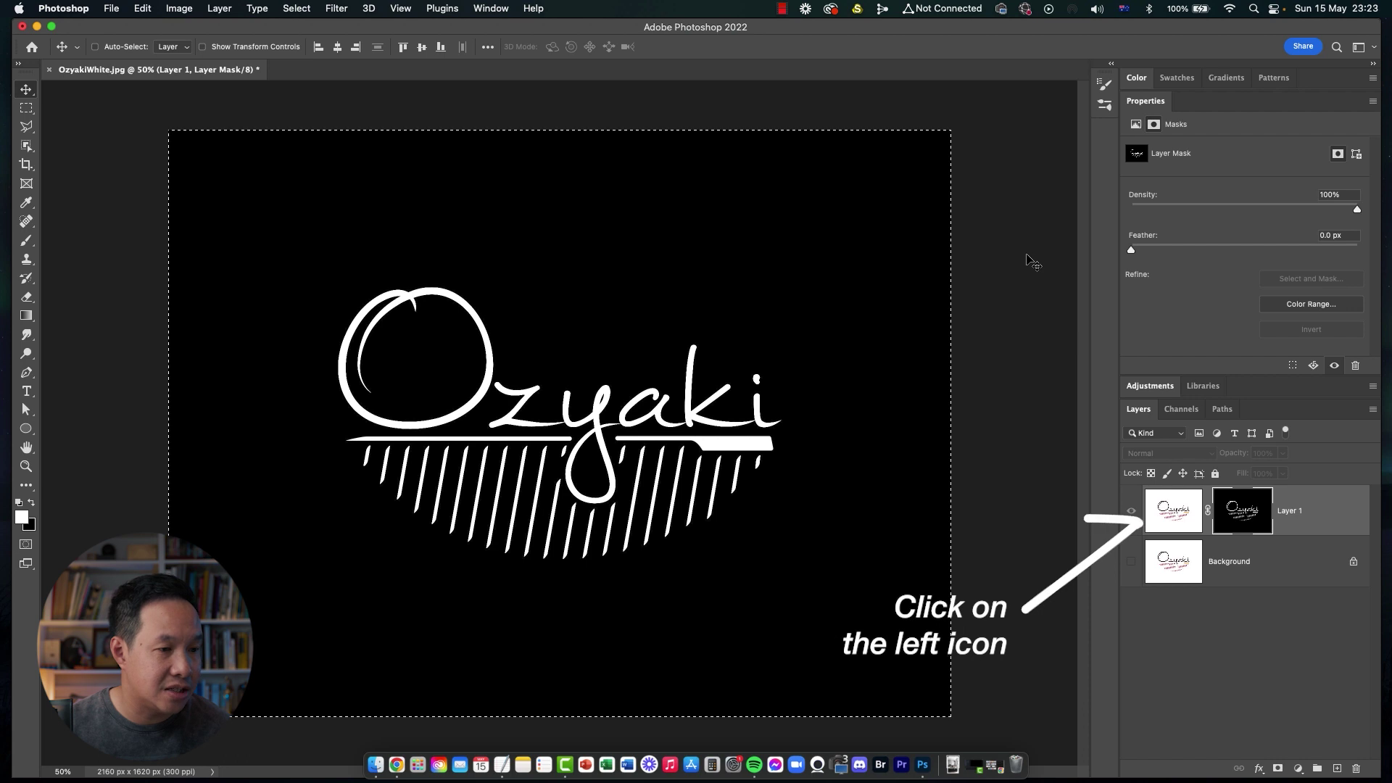
pyautogui.click(1167, 516)
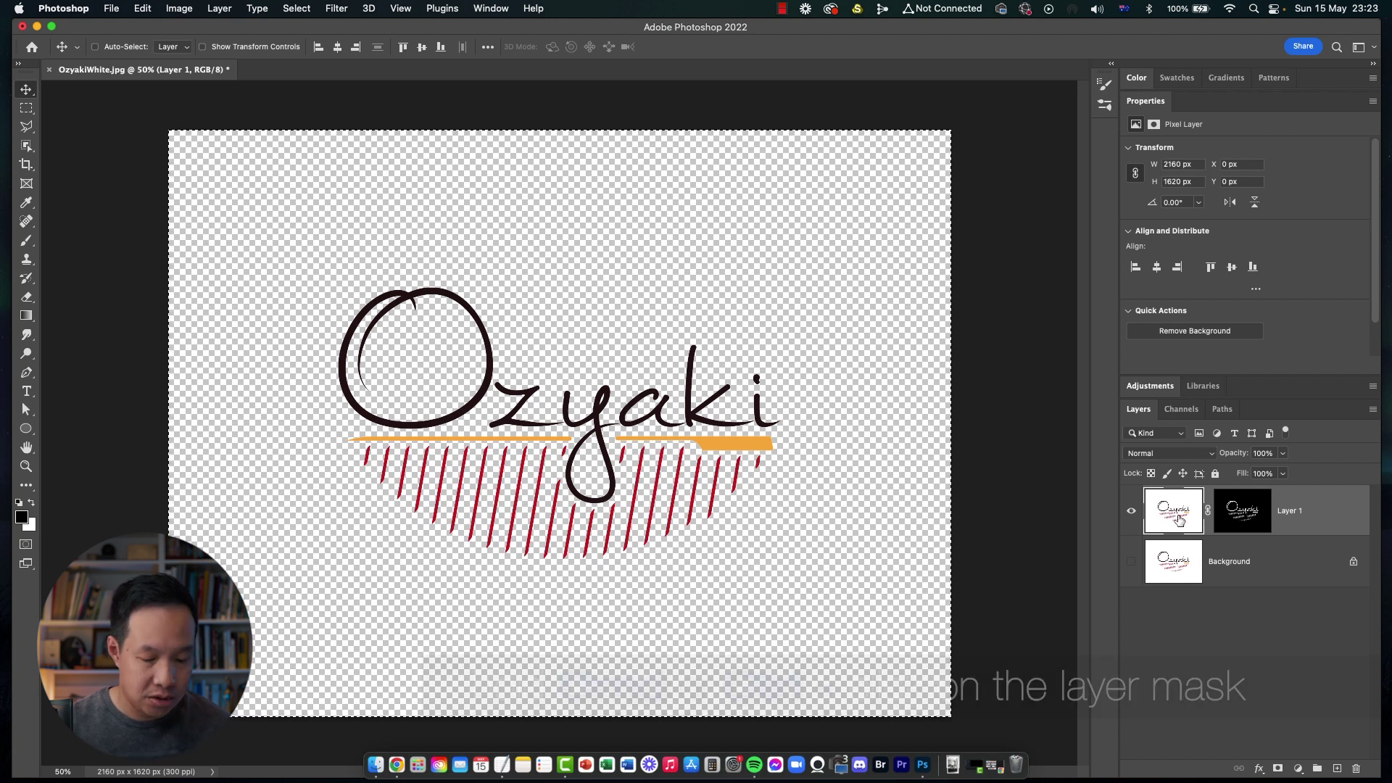
pyautogui.keyDown('super'); pyautogui.click(1247, 516); pyautogui.keyUp('super')
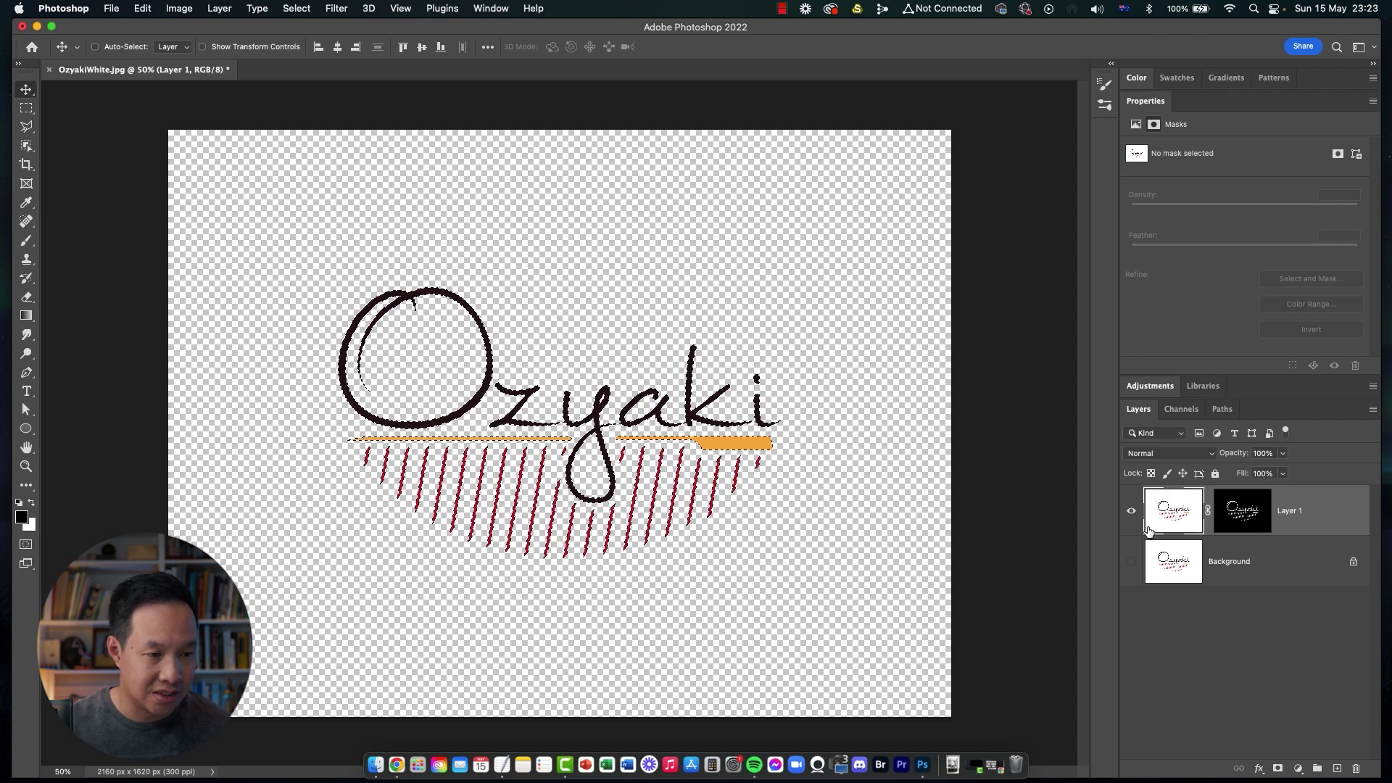
# Refine the Ozyaki selection with a 1 px smart radius and Decontaminate Colors, outputting a new masked layer
pyautogui.click(297, 8)
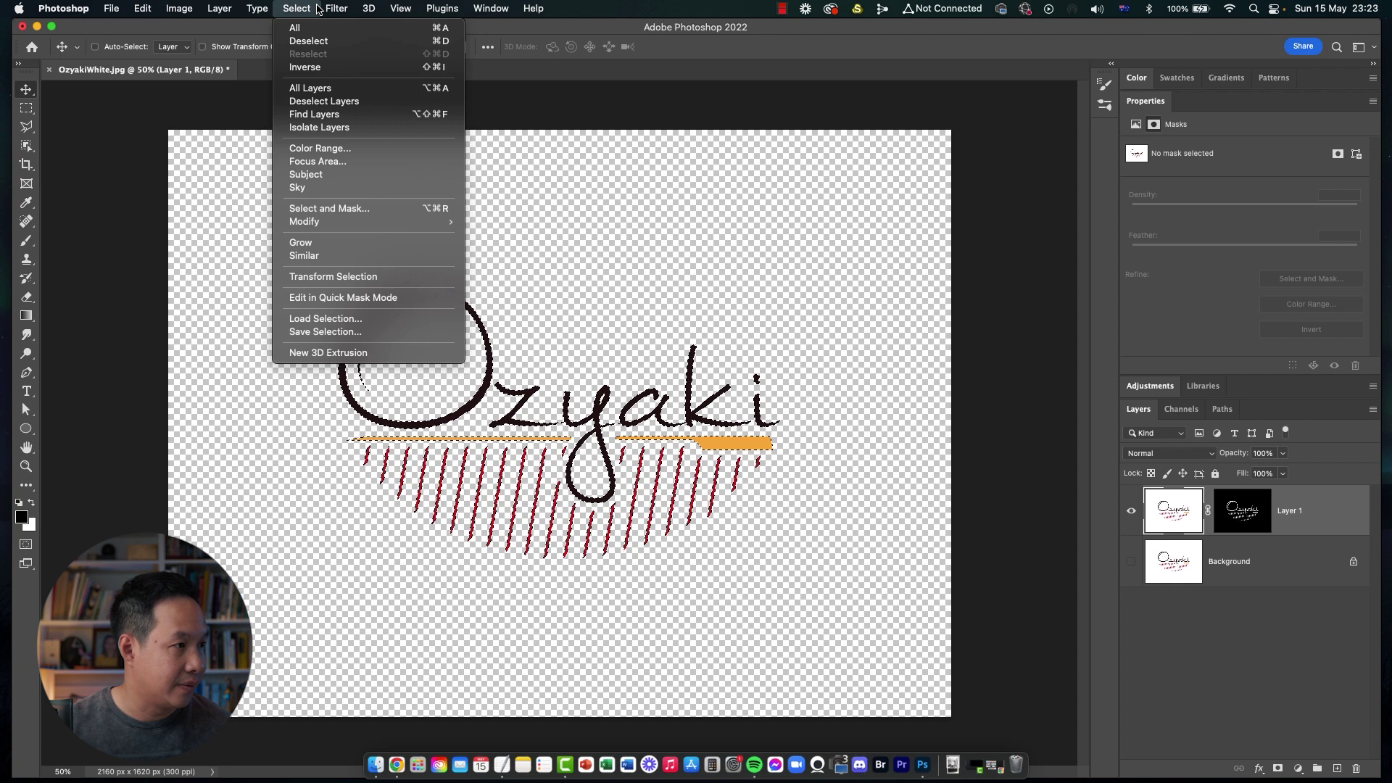
pyautogui.click(349, 215)
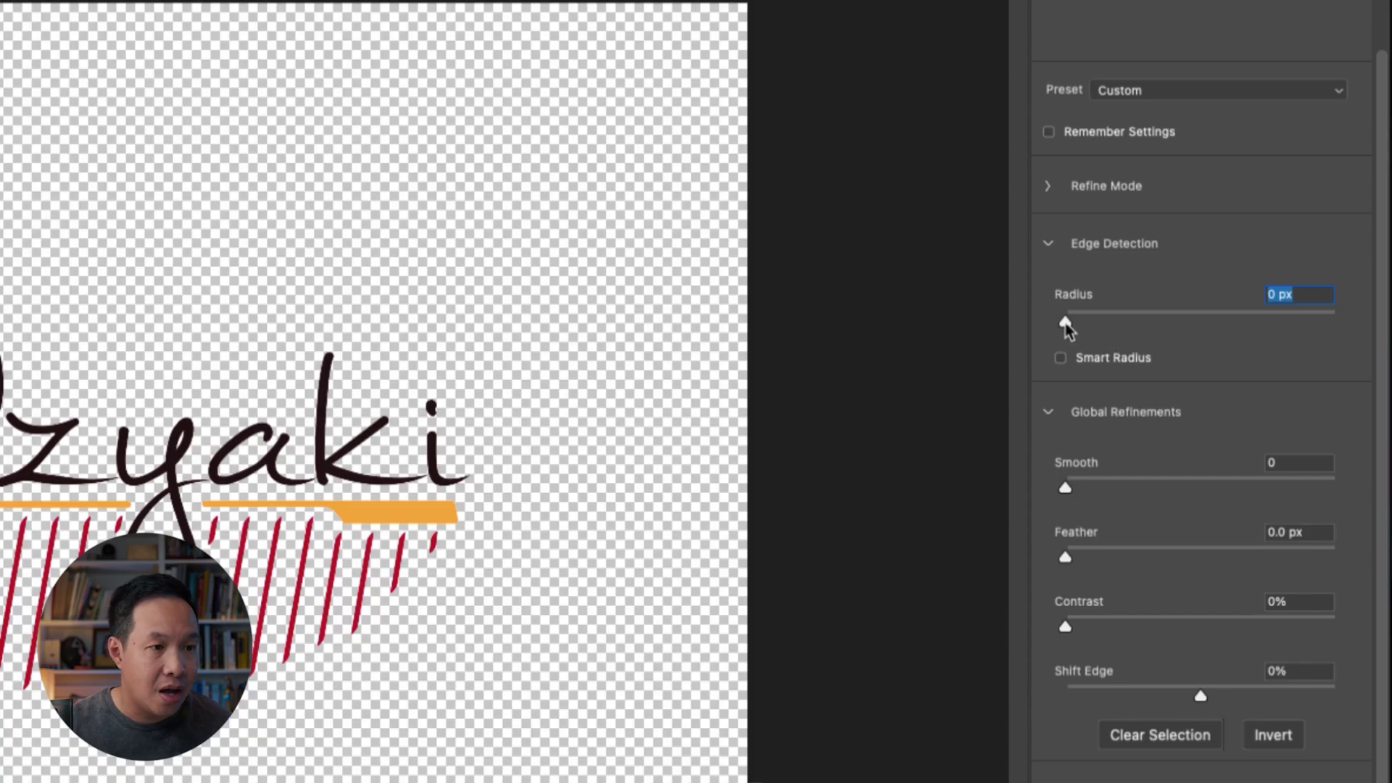
pyautogui.moveTo(1065, 325); pyautogui.dragTo(1078, 323)
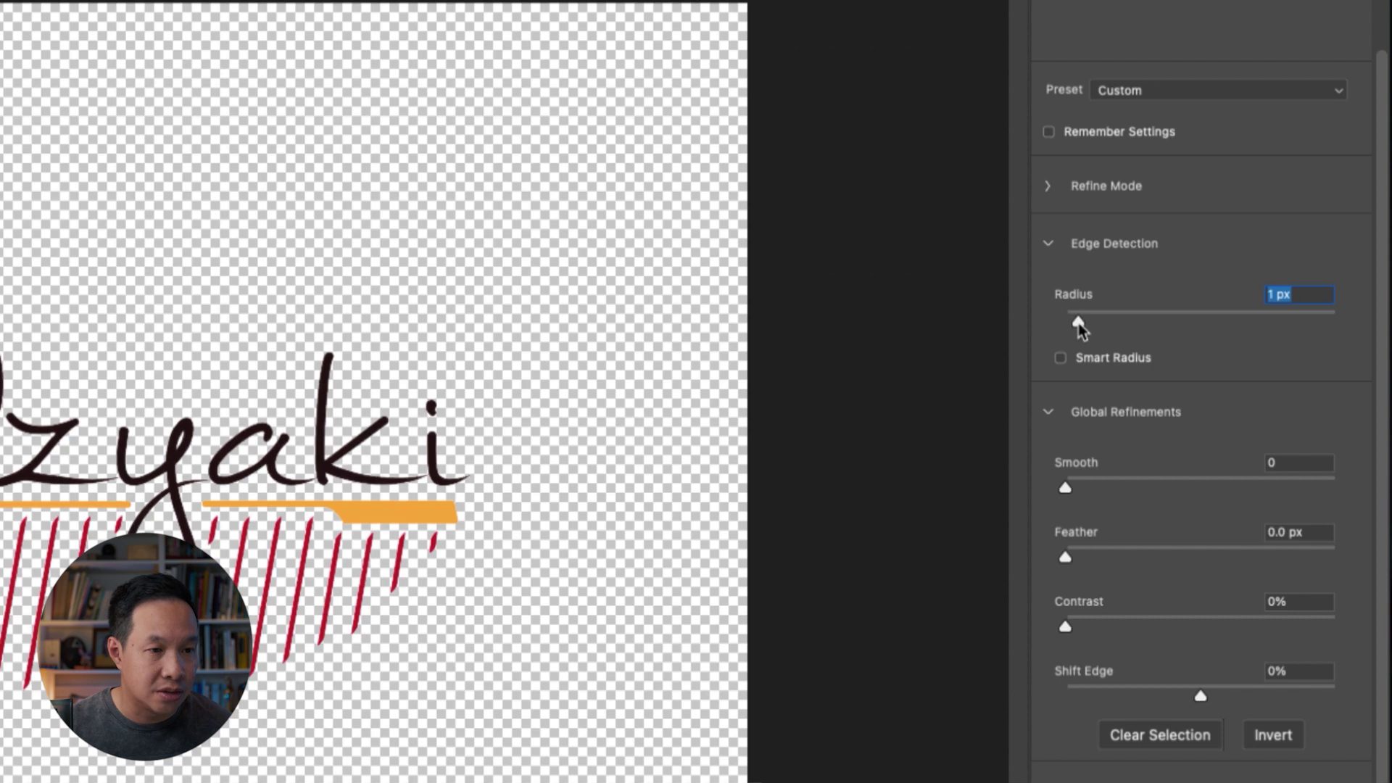
pyautogui.click(1060, 358)
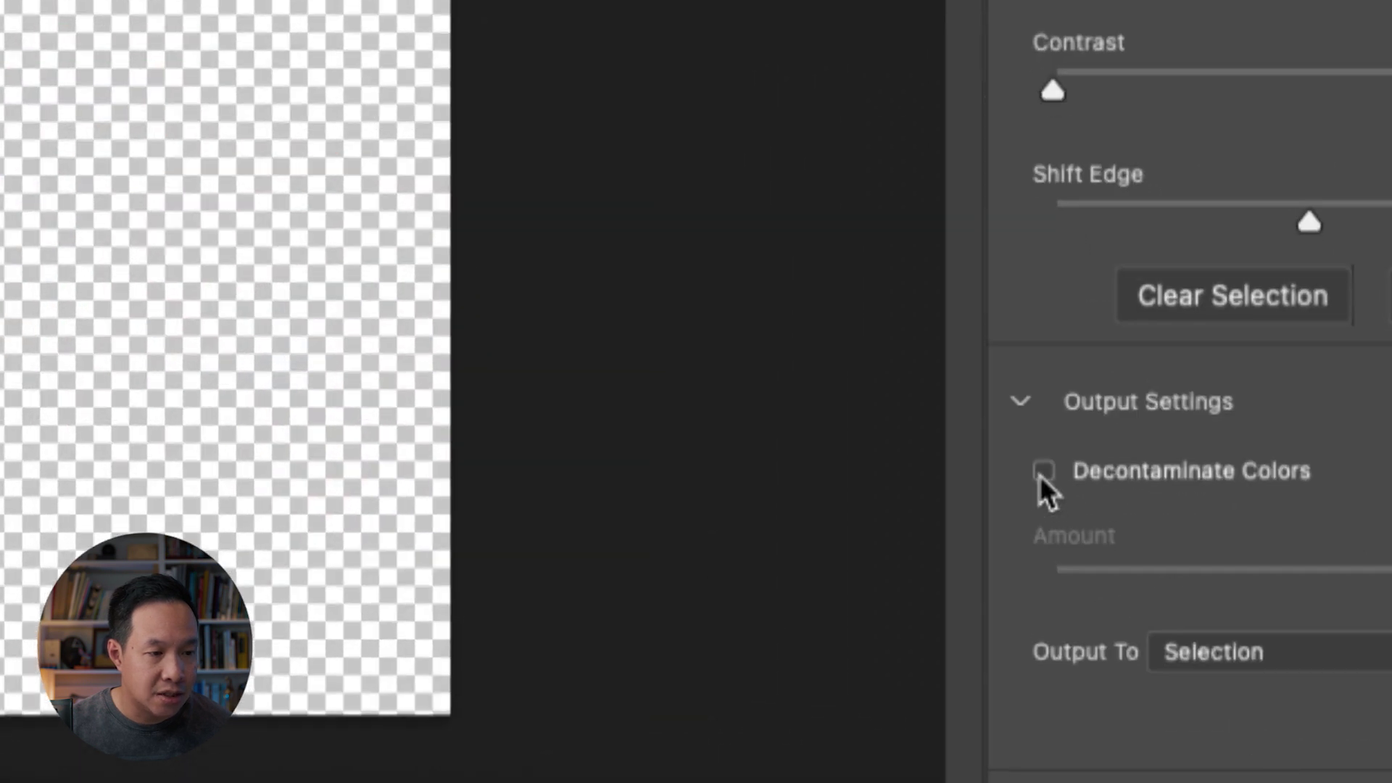
pyautogui.click(1043, 472)
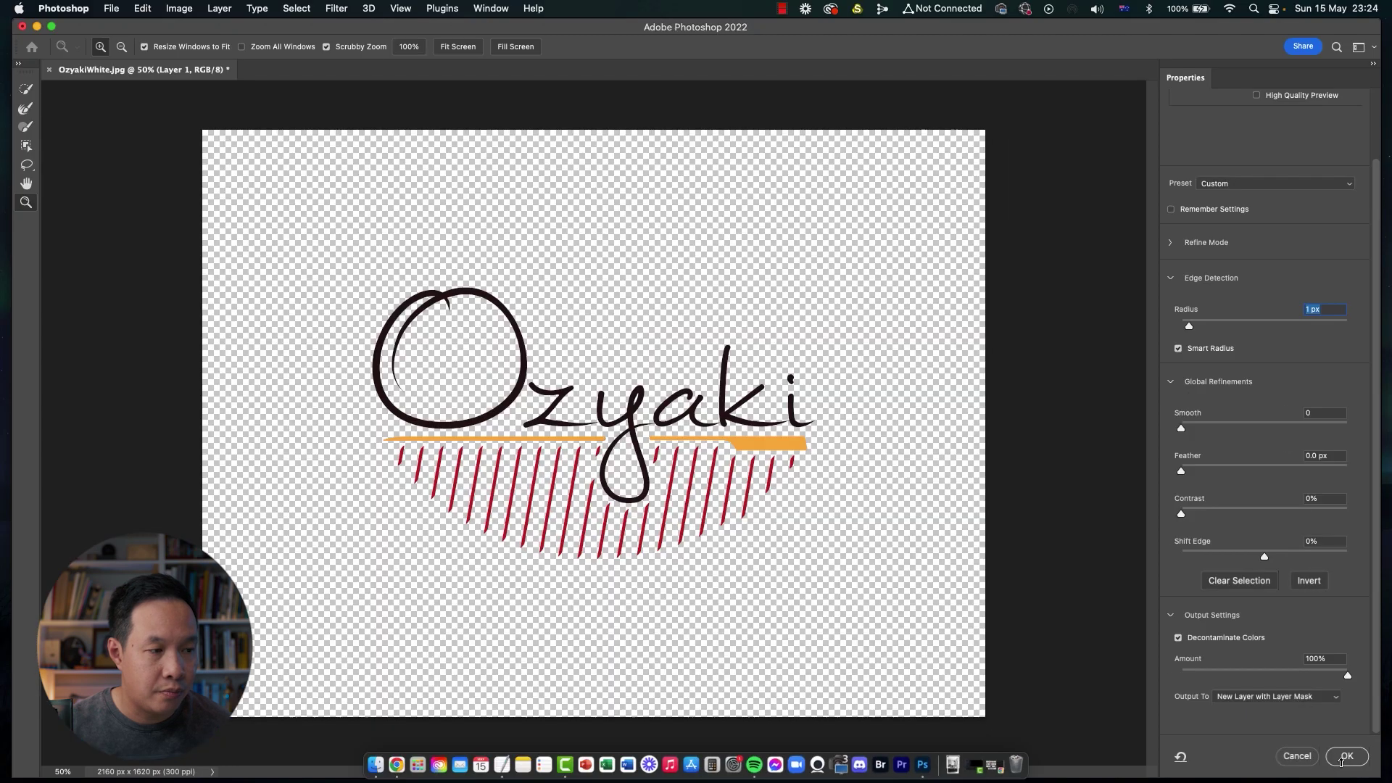
pyautogui.click(1373, 708)
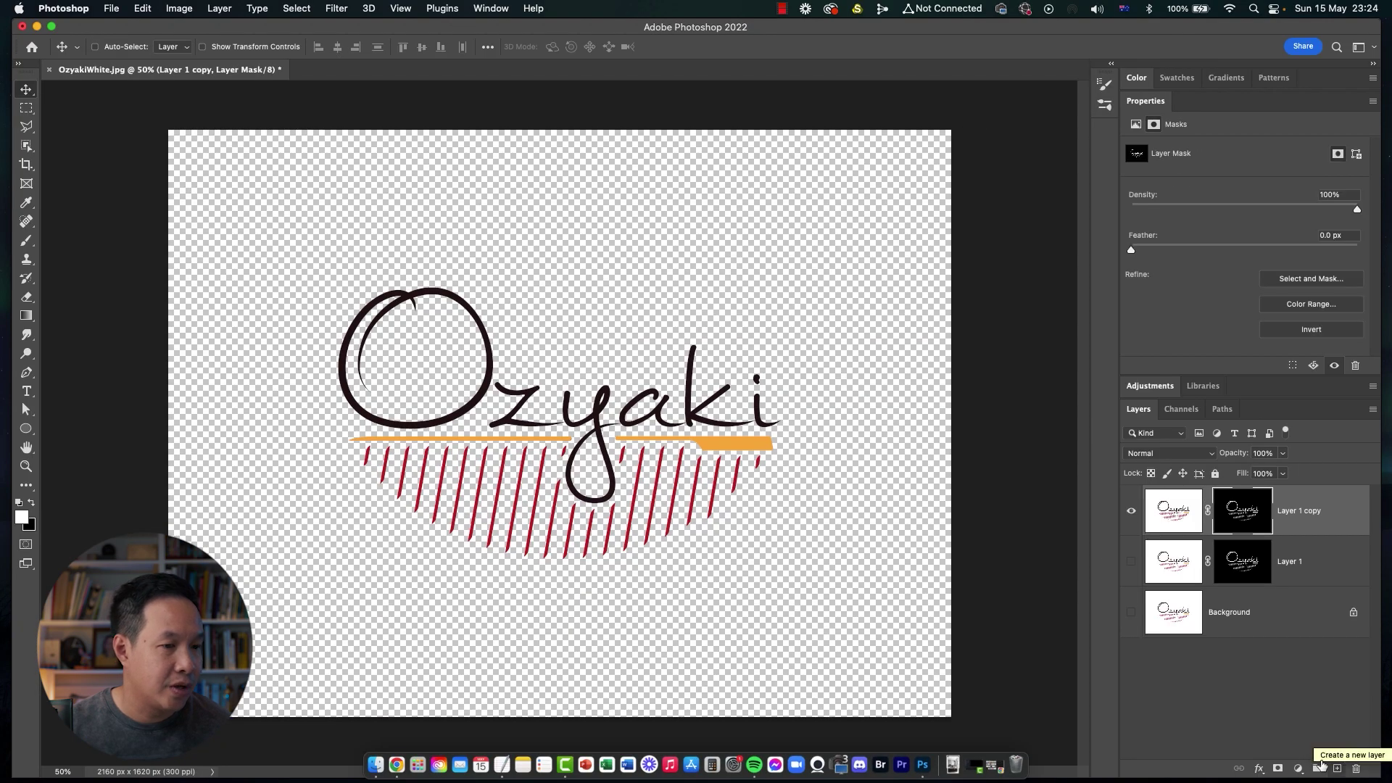